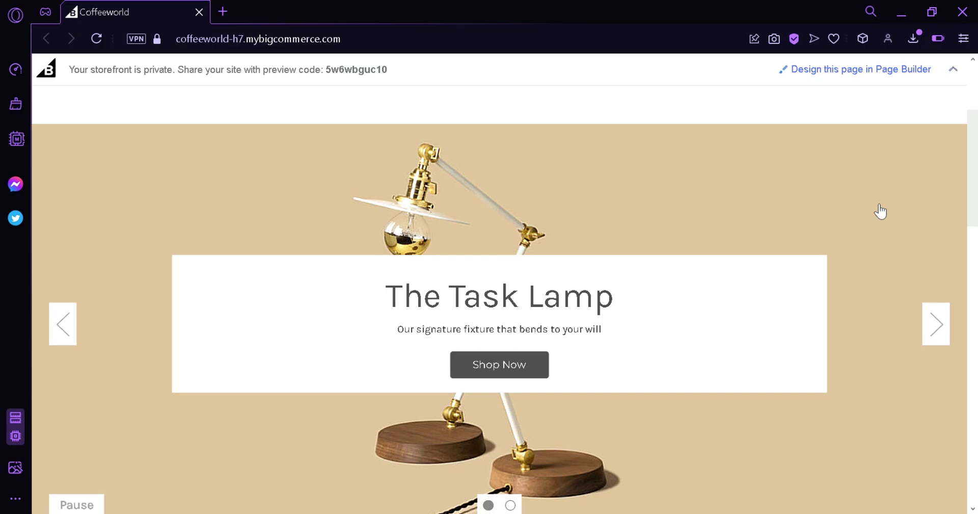
Scroll the Coffeeworld storefront to its header and return to the BigCommerce control panel.
{"action": "left_click_drag", "start_coordinate": [976, 158], "coordinate": [976, 138]}
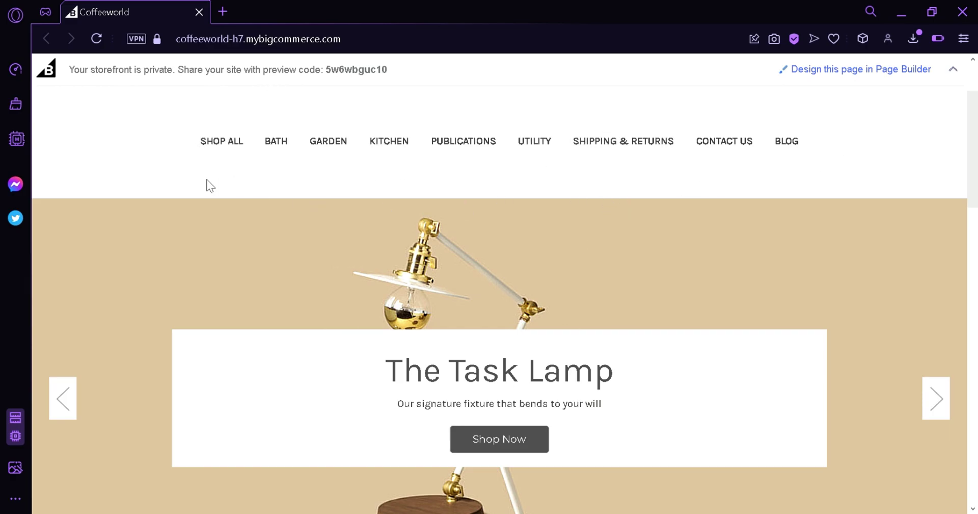
{"action": "left_click_drag", "start_coordinate": [976, 153], "coordinate": [976, 133]}
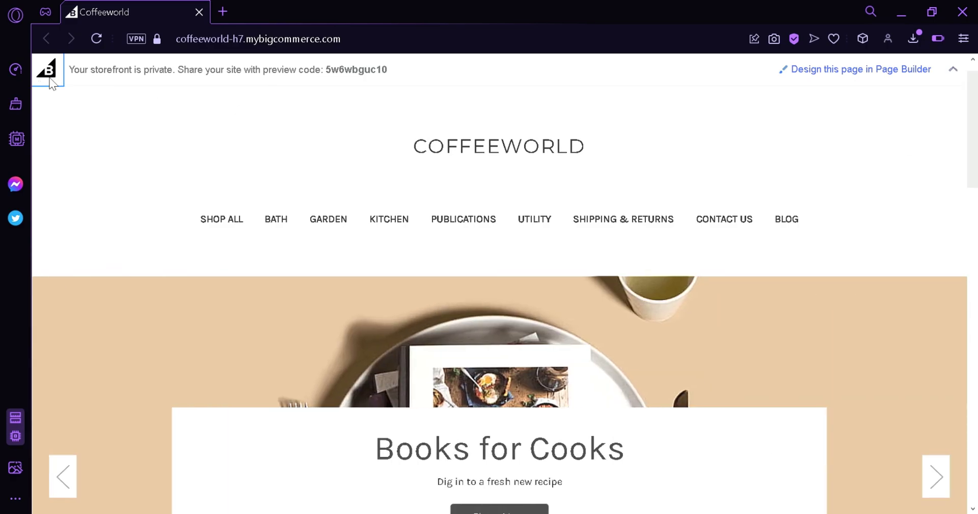
{"action": "left_click", "coordinate": [51, 82]}
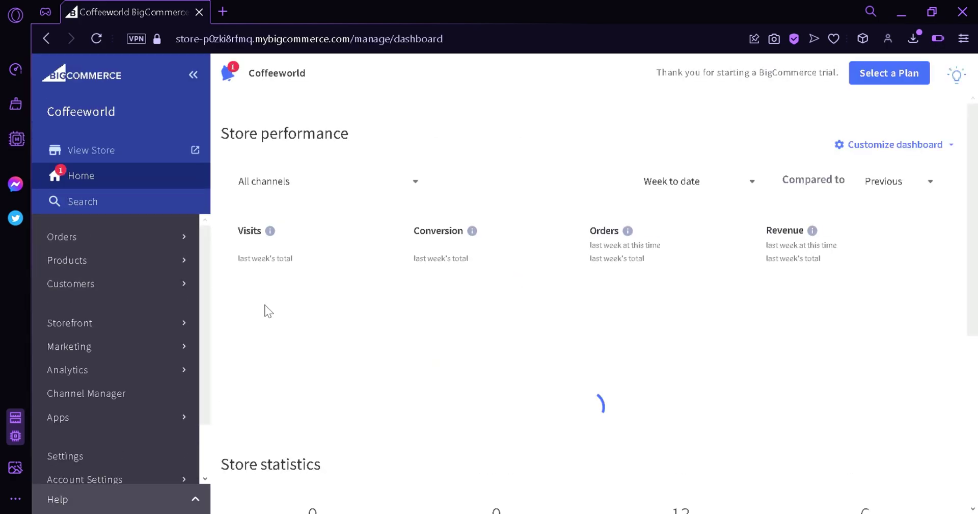
Launch Page Builder by customizing the Cornerstone Light theme from Storefront > Themes.
{"action": "left_click", "coordinate": [102, 324]}
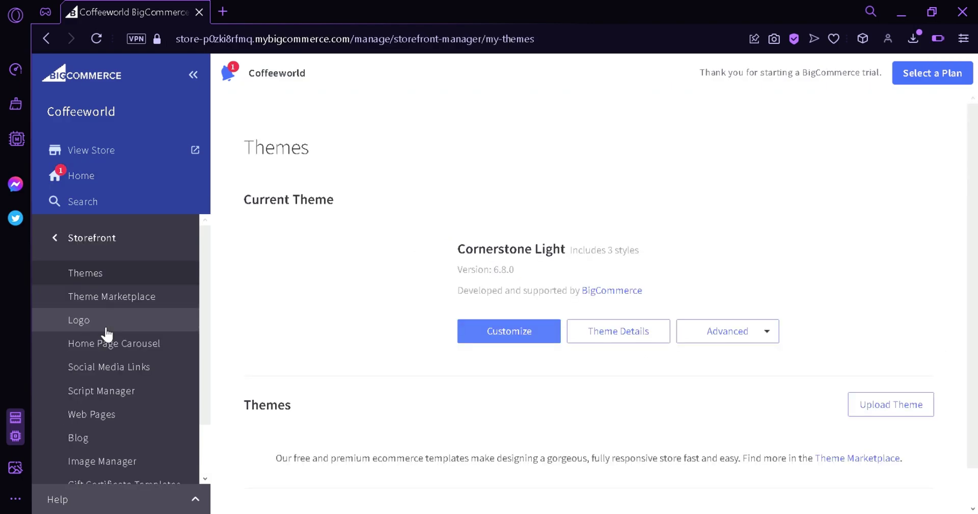
{"action": "left_click", "coordinate": [511, 332]}
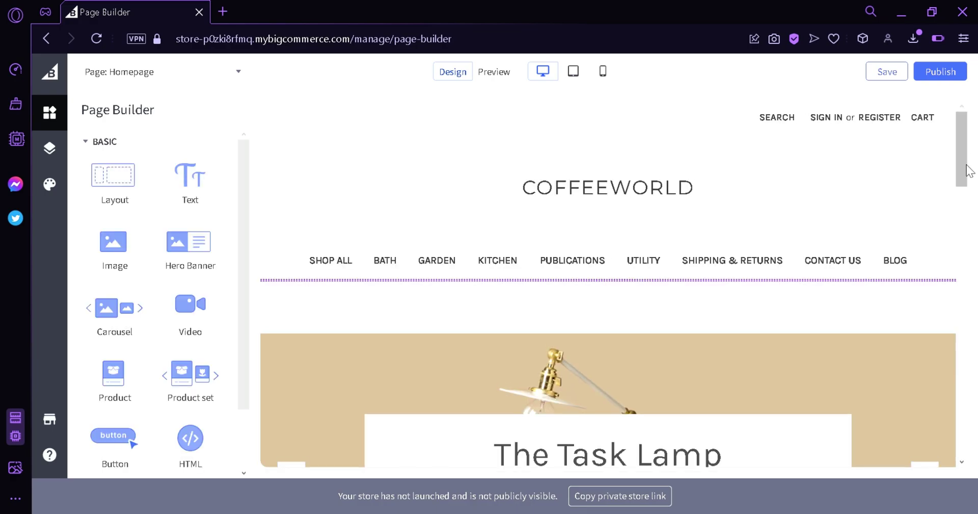
Place a Text widget into the first Global region beneath the navigation bar.
{"action": "left_click_drag", "start_coordinate": [968, 157], "coordinate": [967, 326]}
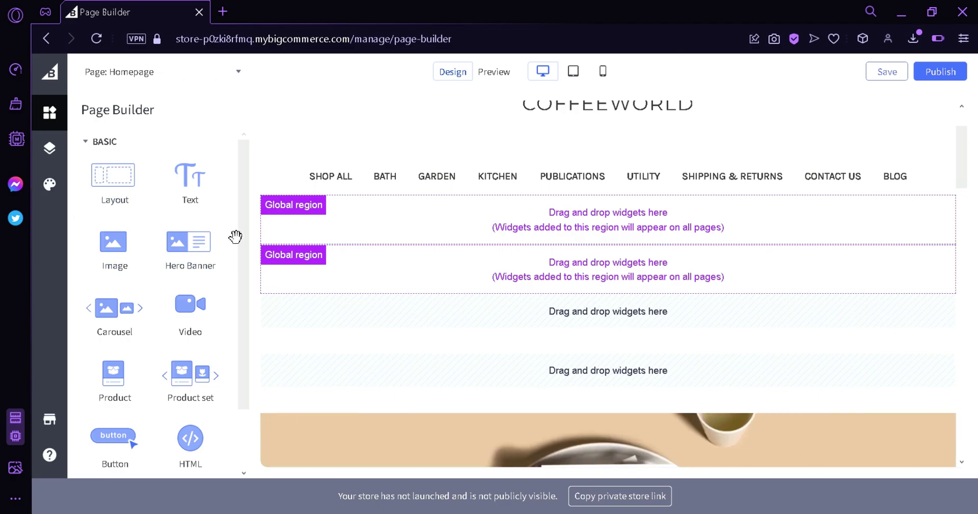
{"action": "left_click_drag", "start_coordinate": [237, 179], "coordinate": [238, 235]}
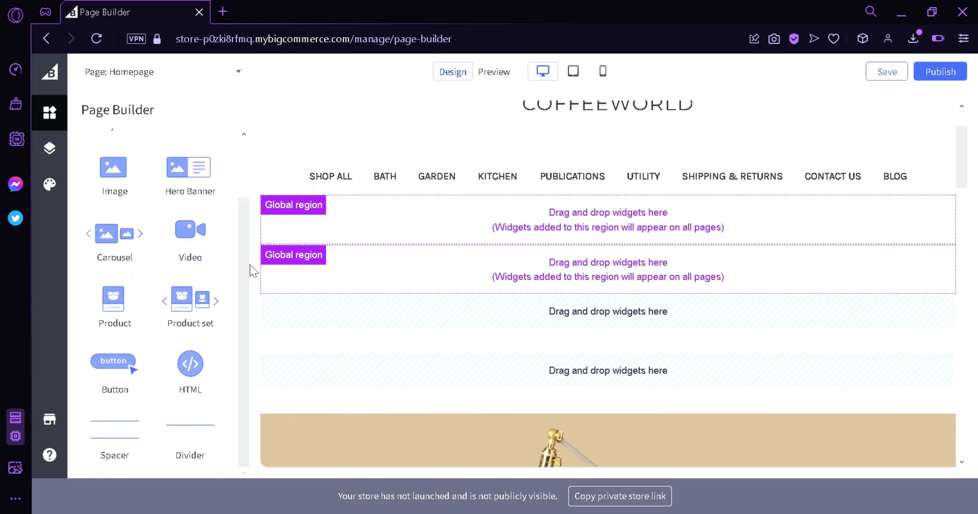
{"action": "left_click_drag", "start_coordinate": [247, 271], "coordinate": [243, 202]}
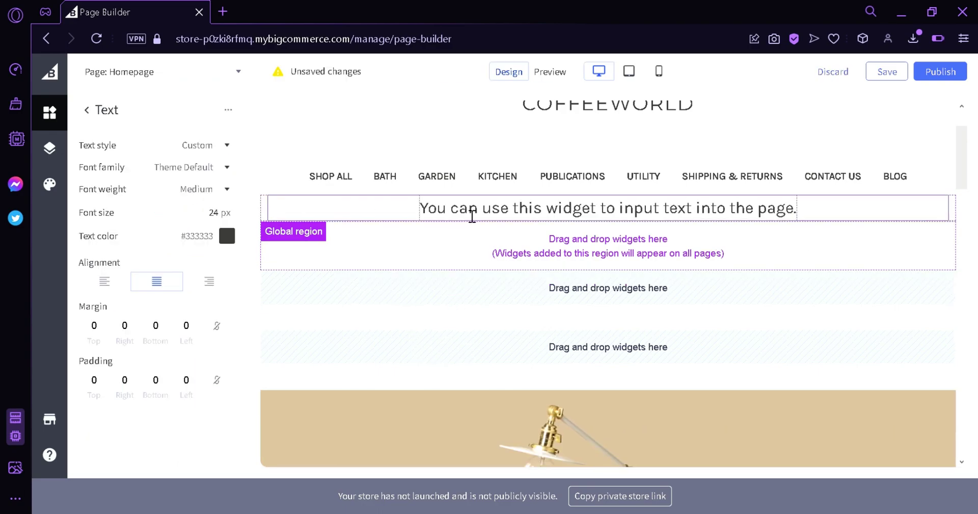
Replace the text widget's placeholder text with 'Hello'.
{"action": "left_click", "coordinate": [494, 214]}
{"action": "key", "text": "ctrl+a"}
{"action": "type", "text": "H"}
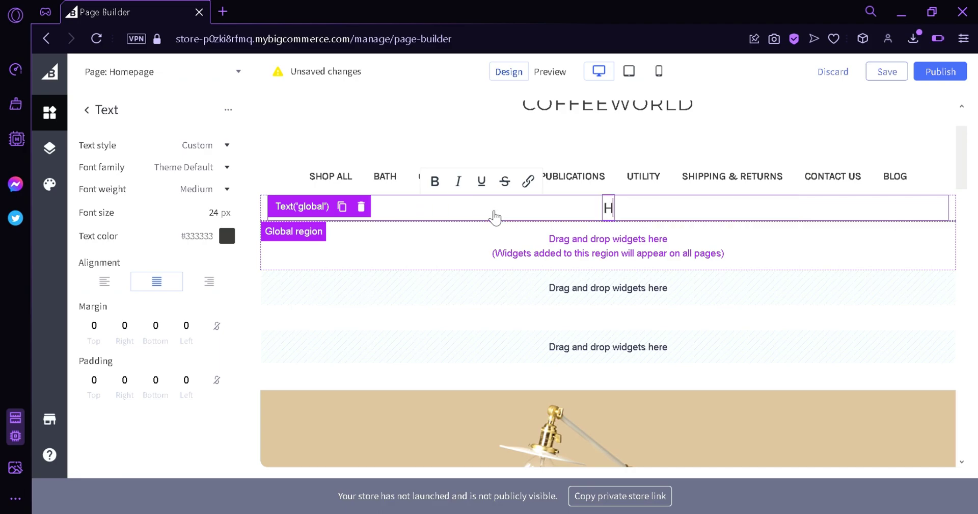
{"action": "type", "text": "ello"}
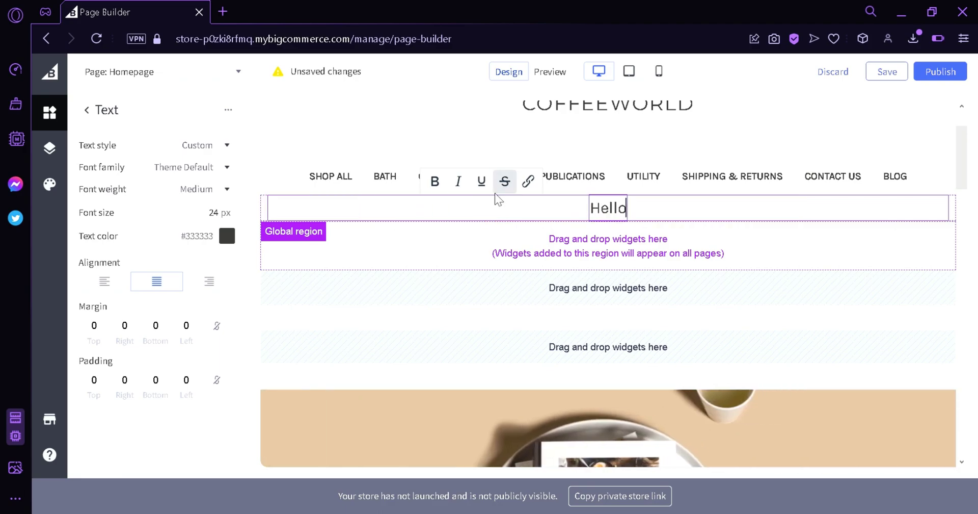
{"action": "left_click", "coordinate": [493, 246]}
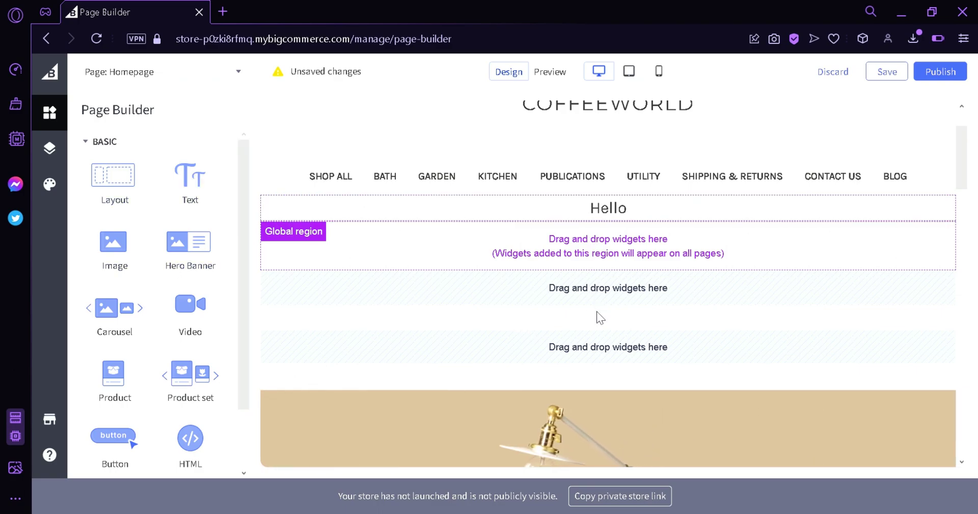
Bring up the Cornerstone Theme Styles settings.
{"action": "scroll", "coordinate": [555, 280], "scroll_direction": "down", "scroll_amount": 7}
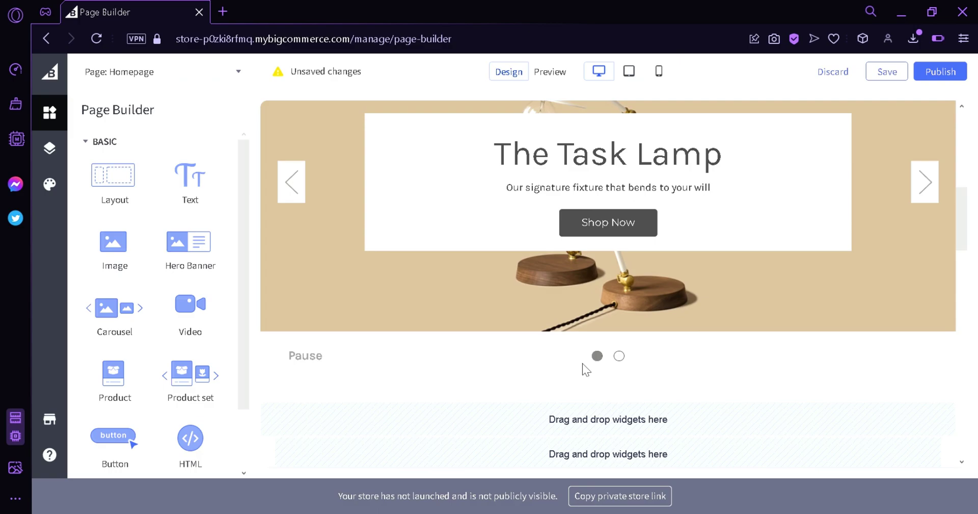
{"action": "scroll", "coordinate": [582, 362], "scroll_direction": "up", "scroll_amount": 7}
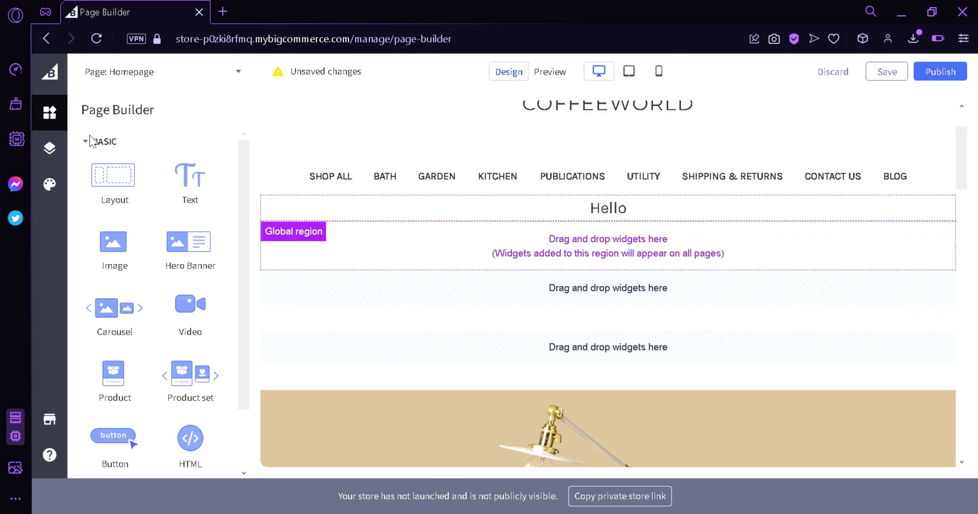
{"action": "left_click", "coordinate": [49, 183]}
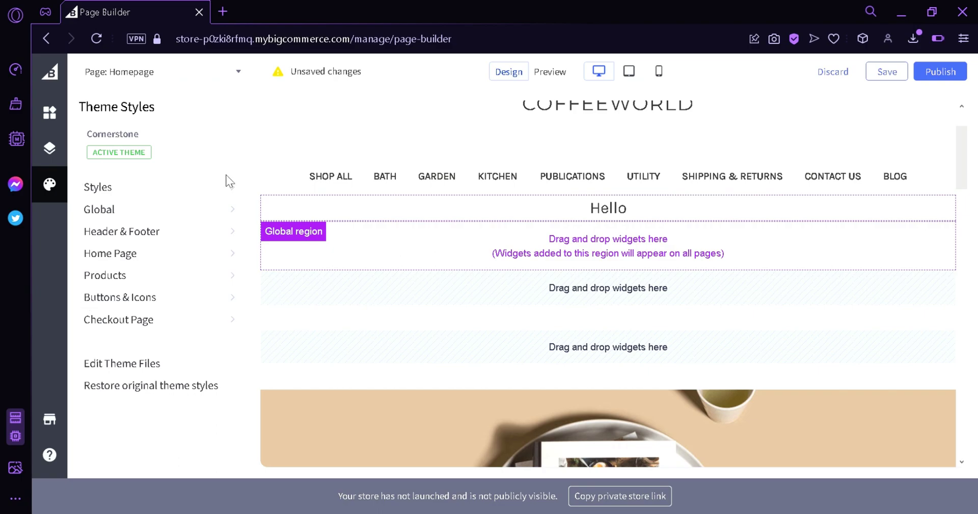
Apply the Bold theme style to the homepage.
{"action": "left_click", "coordinate": [188, 190]}
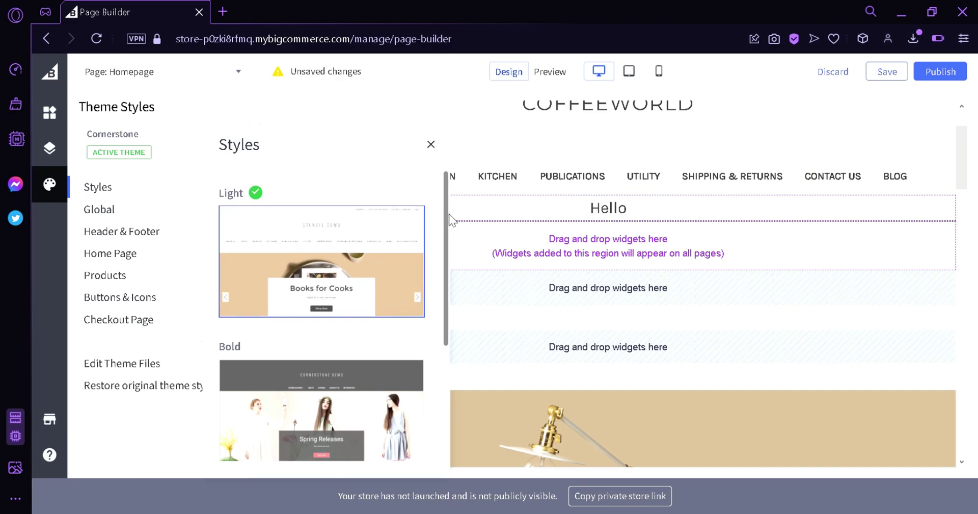
{"action": "mouse_move", "coordinate": [450, 215]}
{"action": "left_mouse_down"}
{"action": "mouse_move", "coordinate": [462, 265]}
{"action": "mouse_move", "coordinate": [451, 214]}
{"action": "left_mouse_up"}
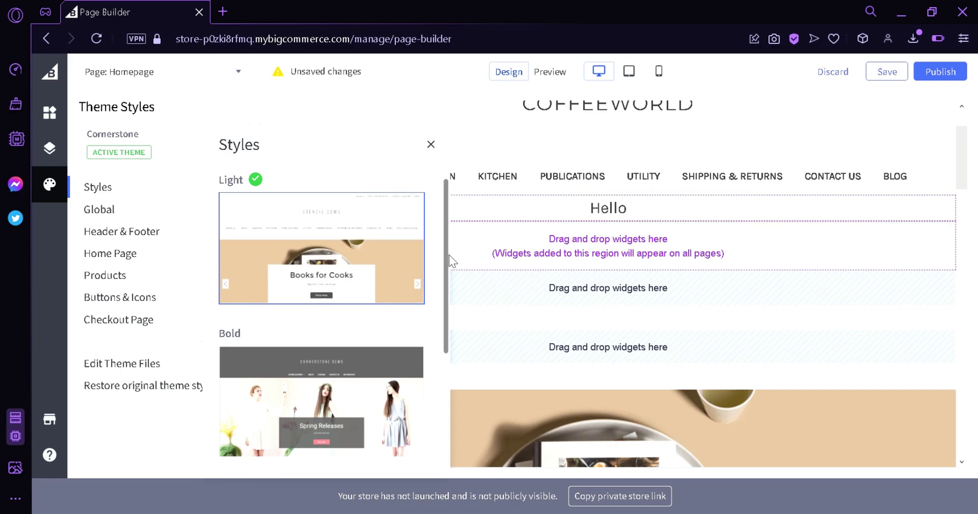
{"action": "left_click_drag", "start_coordinate": [449, 258], "coordinate": [444, 312]}
{"action": "left_click", "coordinate": [349, 310]}
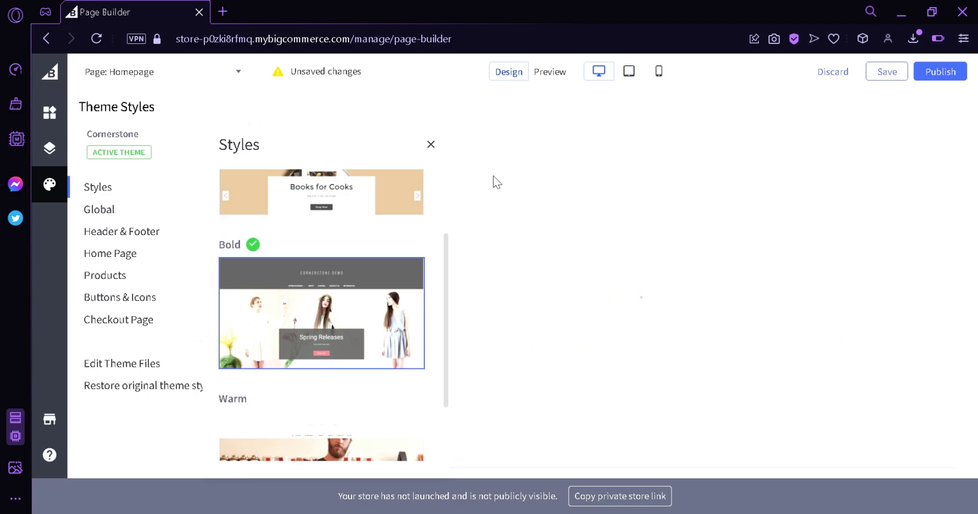
{"action": "left_click", "coordinate": [431, 145]}
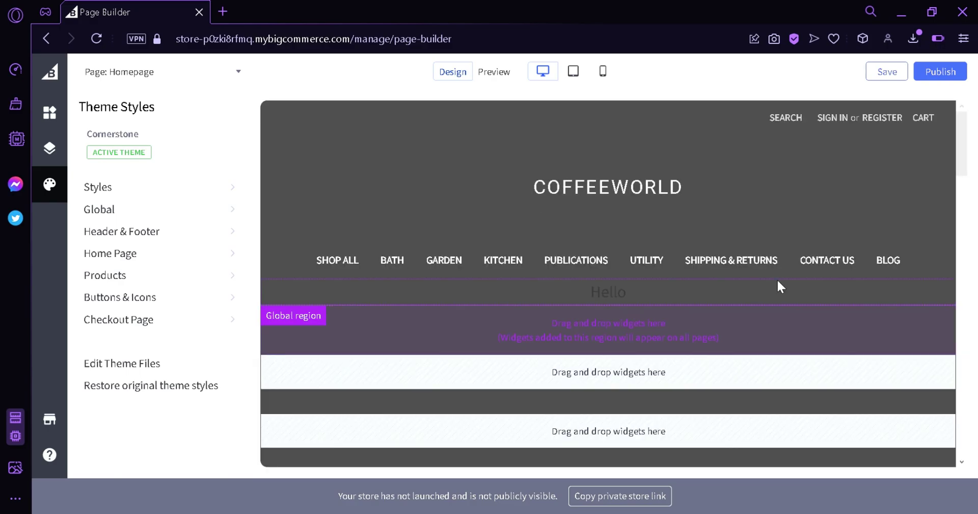
Switch the theme style to Warm.
{"action": "left_click_drag", "start_coordinate": [959, 169], "coordinate": [962, 190]}
{"action": "left_click", "coordinate": [244, 196]}
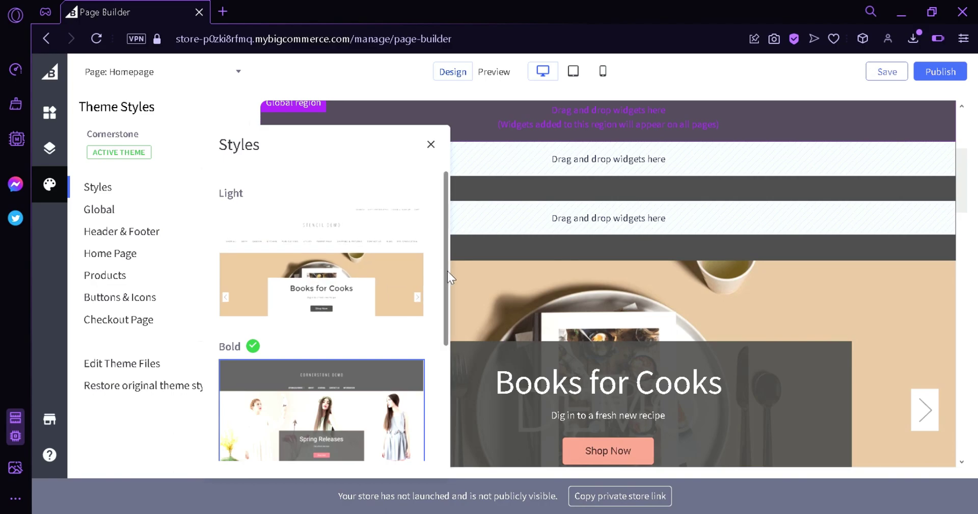
{"action": "left_click_drag", "start_coordinate": [447, 270], "coordinate": [477, 395]}
{"action": "left_click", "coordinate": [368, 372]}
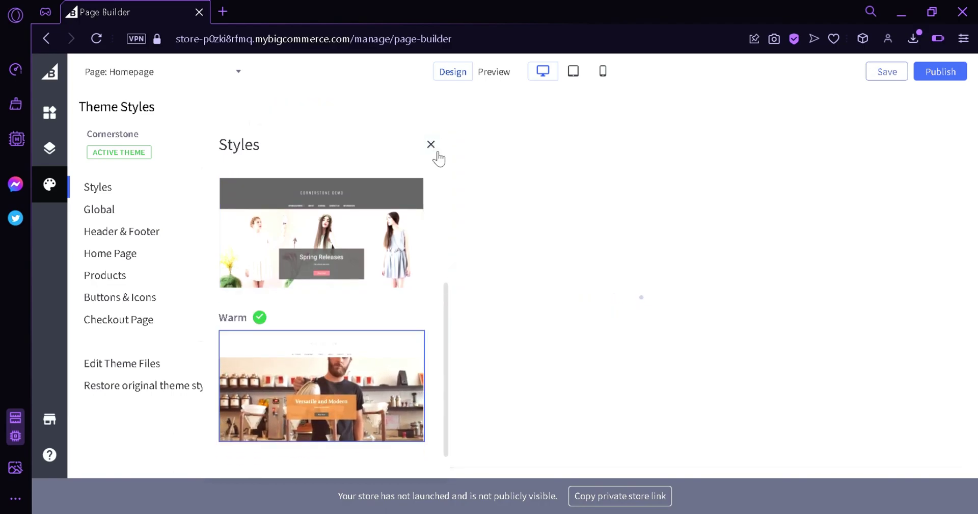
{"action": "left_click", "coordinate": [433, 151]}
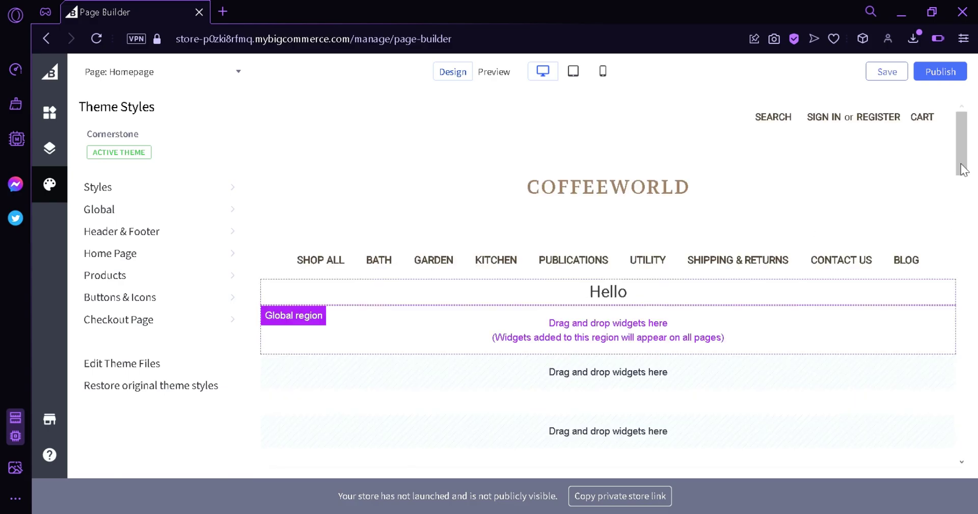
Return the theme to the Light style and close the Styles list.
{"action": "left_click_drag", "start_coordinate": [963, 170], "coordinate": [910, 127]}
{"action": "left_click", "coordinate": [105, 190]}
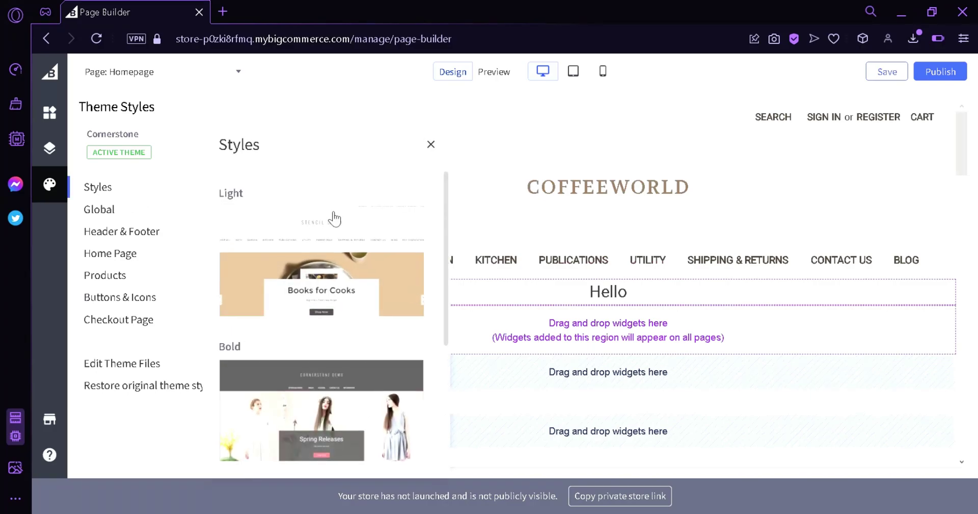
{"action": "left_click", "coordinate": [345, 244]}
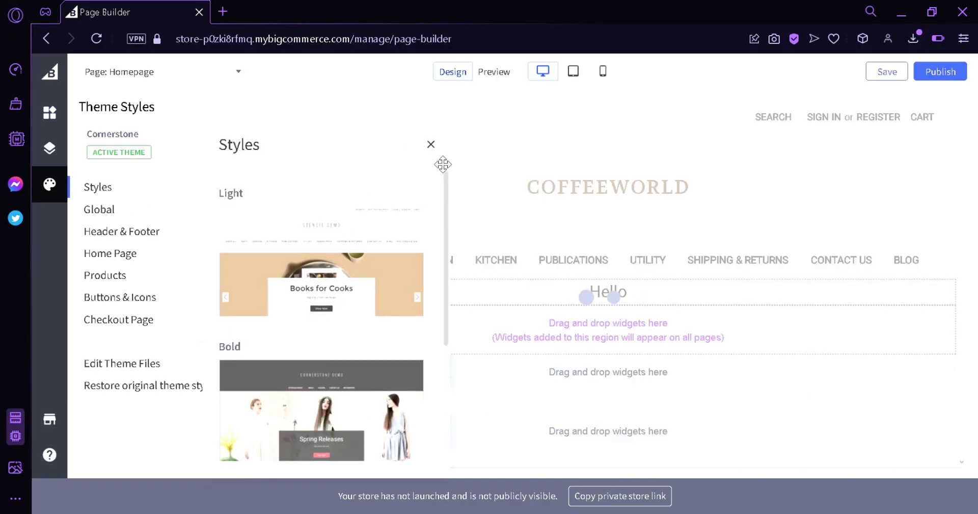
{"action": "left_click", "coordinate": [431, 145]}
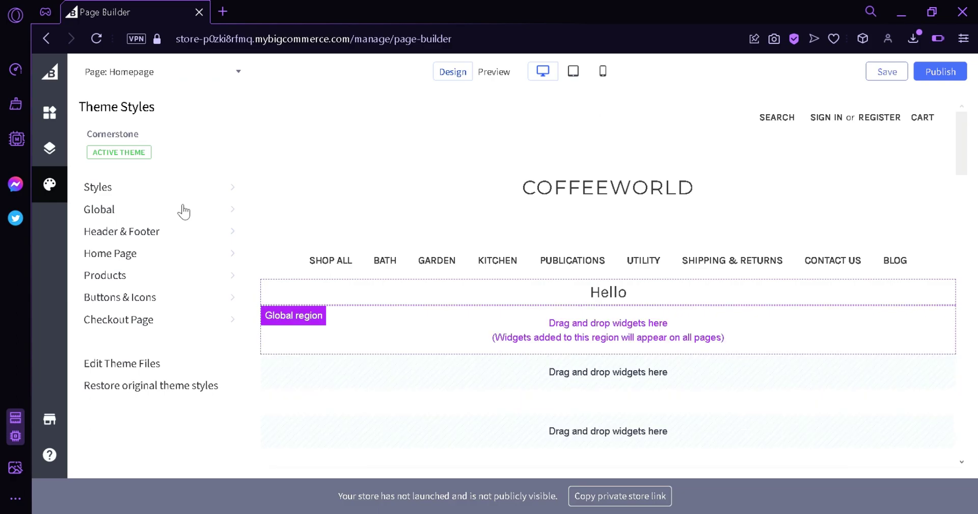
Set the page background to light grey in the Global style settings.
{"action": "left_click", "coordinate": [183, 209]}
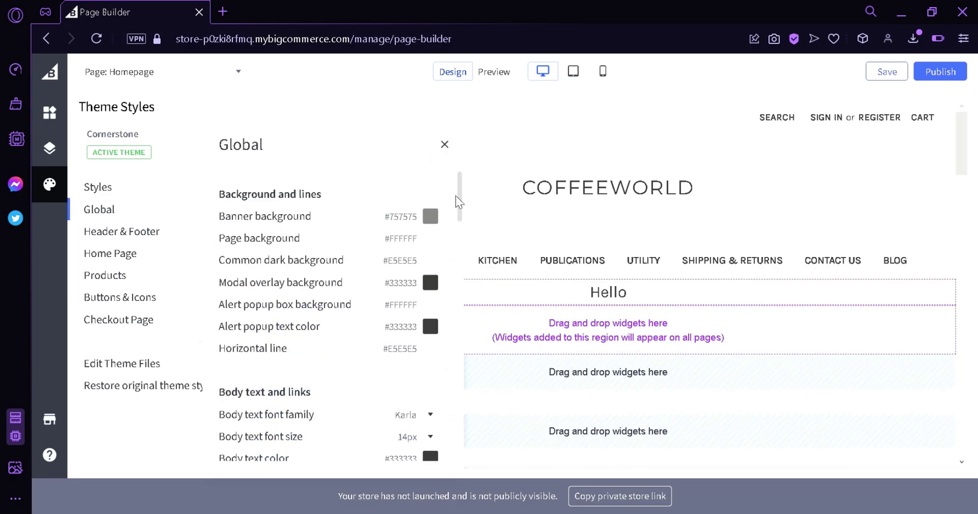
{"action": "scroll", "coordinate": [462, 208], "scroll_direction": "down", "scroll_amount": 1}
{"action": "left_click_drag", "start_coordinate": [461, 205], "coordinate": [557, 168]}
{"action": "left_click_drag", "start_coordinate": [461, 228], "coordinate": [462, 188]}
{"action": "left_click", "coordinate": [124, 190]}
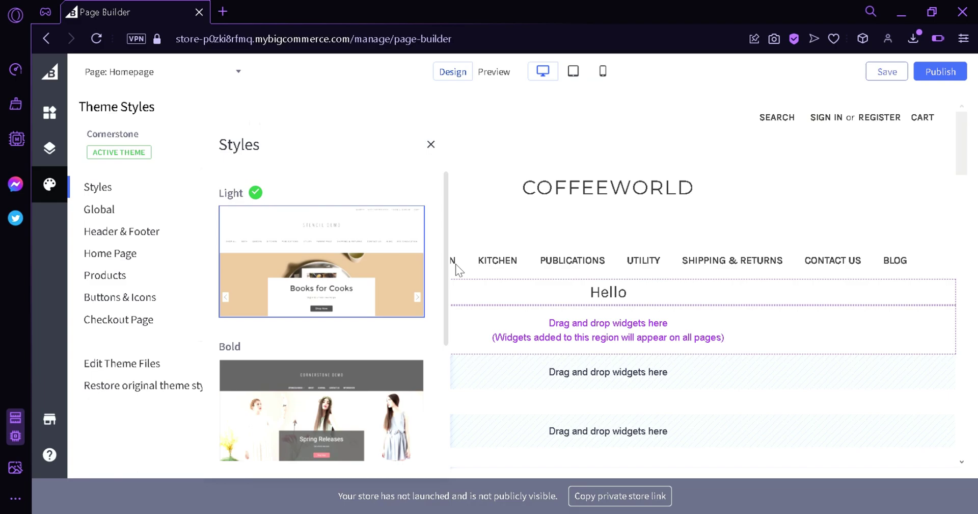
{"action": "left_click", "coordinate": [105, 211]}
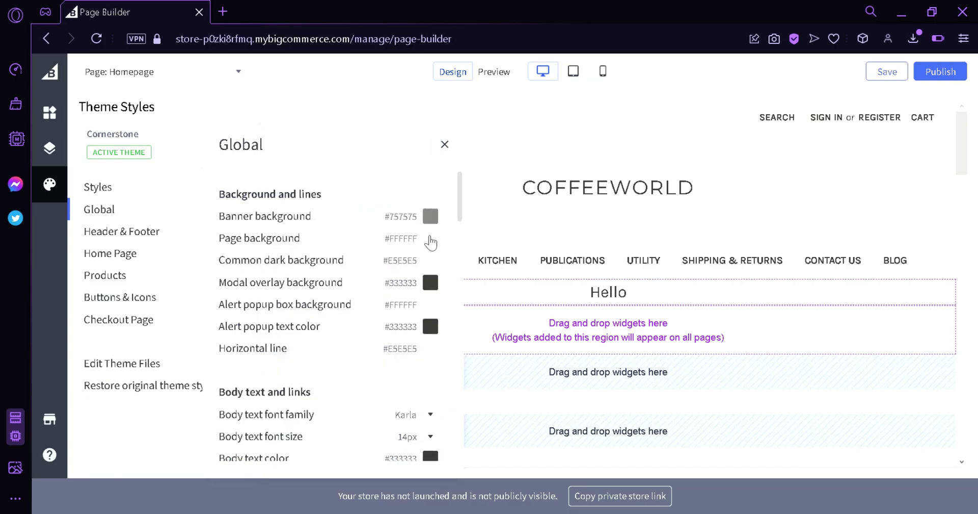
{"action": "left_click", "coordinate": [431, 239]}
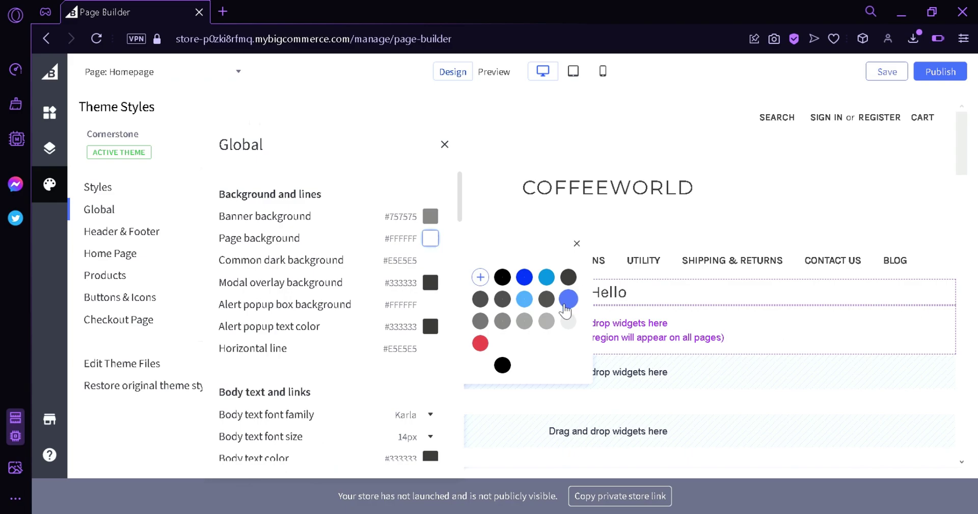
{"action": "left_click", "coordinate": [565, 323]}
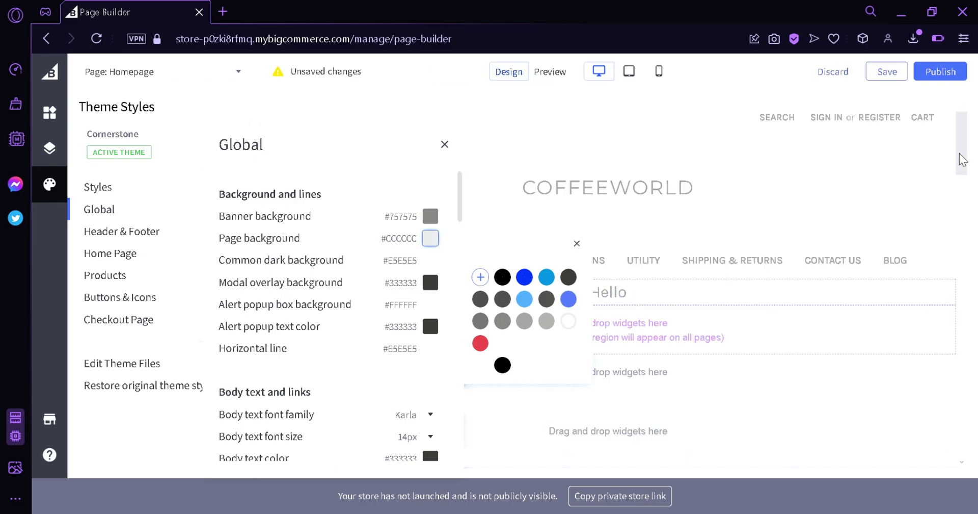
{"action": "left_click_drag", "start_coordinate": [962, 155], "coordinate": [855, 102]}
{"action": "left_click", "coordinate": [444, 144]}
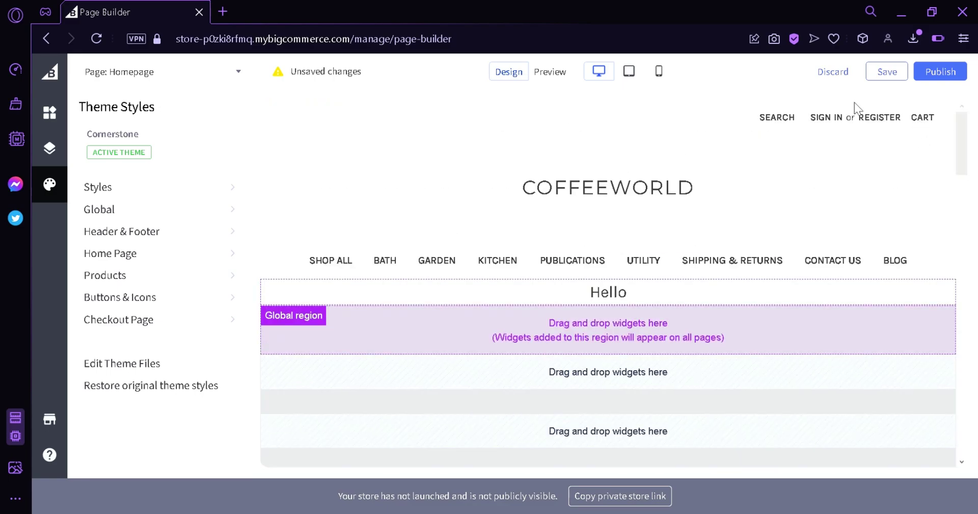
Change the page background to grey #8F8F8F, then go to Header & Footer styles.
{"action": "left_click", "coordinate": [162, 218]}
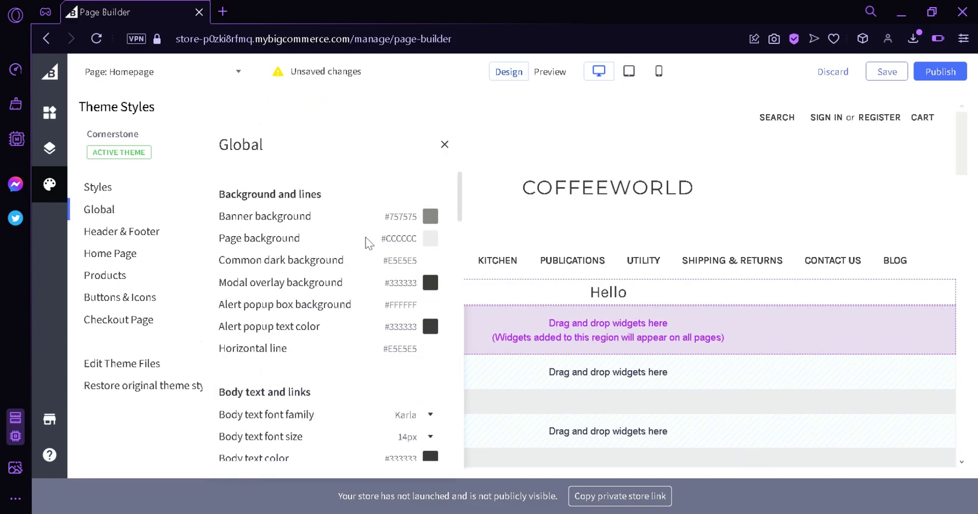
{"action": "left_click", "coordinate": [432, 242]}
{"action": "left_click", "coordinate": [481, 321]}
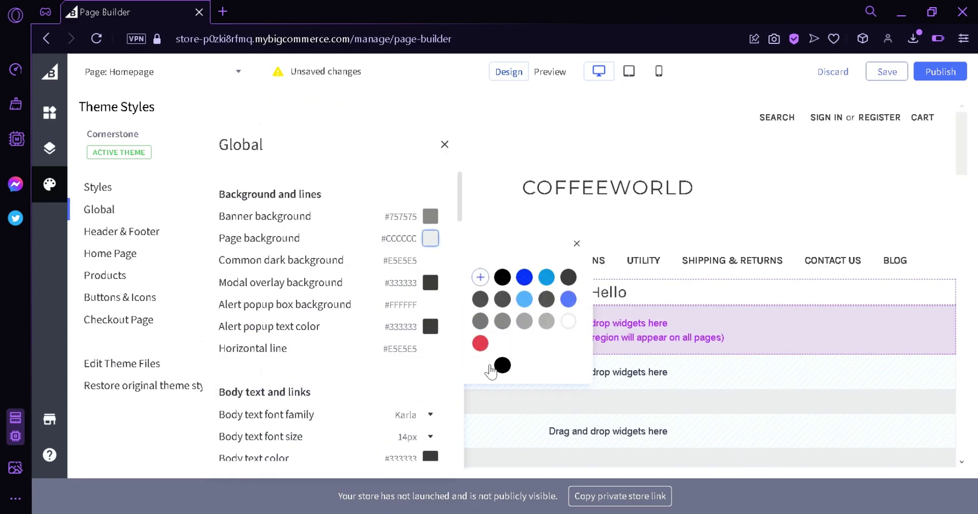
{"action": "left_click", "coordinate": [121, 230]}
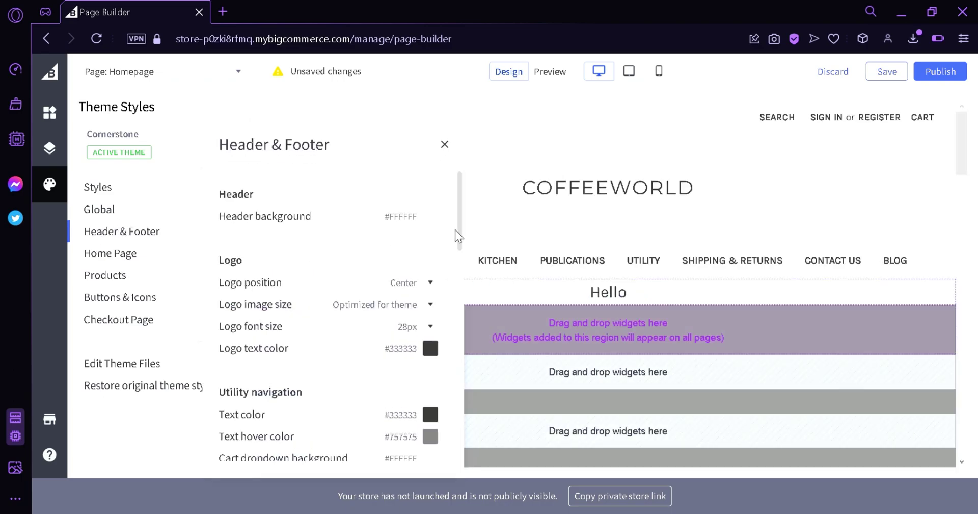
Give the header a black #000000 background behind the Coffeeworld logo and menu.
{"action": "scroll", "coordinate": [885, 246], "scroll_direction": "down", "scroll_amount": 5}
{"action": "scroll", "coordinate": [885, 247], "scroll_direction": "up", "scroll_amount": 5}
{"action": "left_click", "coordinate": [431, 218]}
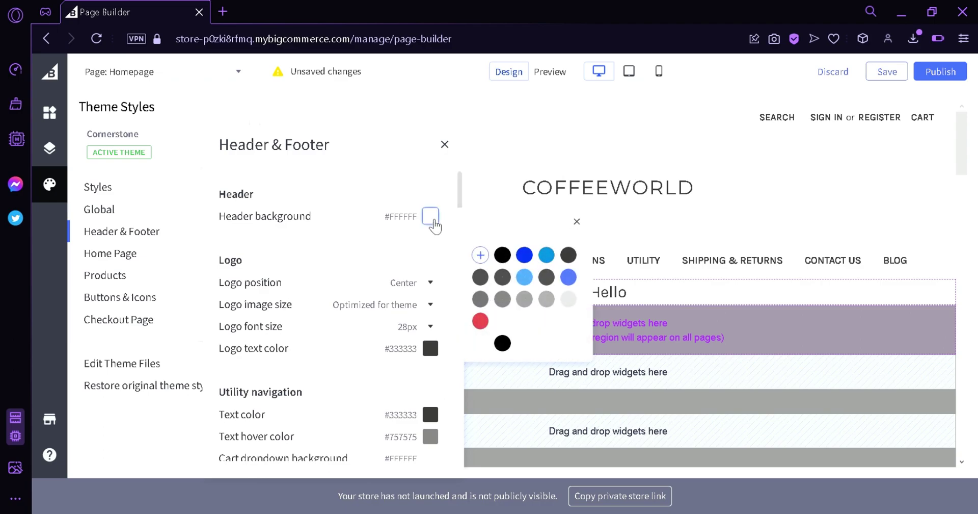
{"action": "left_click", "coordinate": [503, 255]}
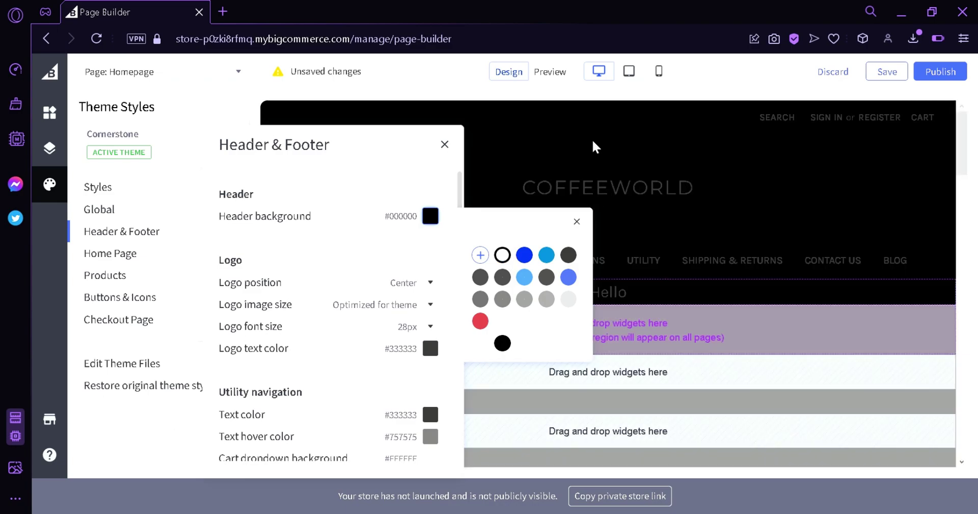
{"action": "left_click", "coordinate": [445, 144]}
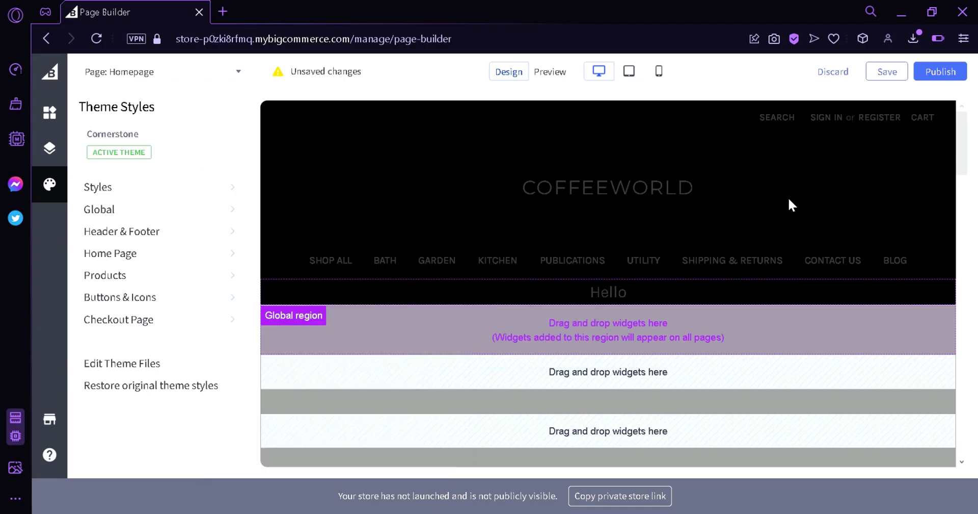
{"action": "scroll", "coordinate": [968, 206], "scroll_direction": "down", "scroll_amount": 5}
{"action": "scroll", "coordinate": [968, 206], "scroll_direction": "up", "scroll_amount": 5}
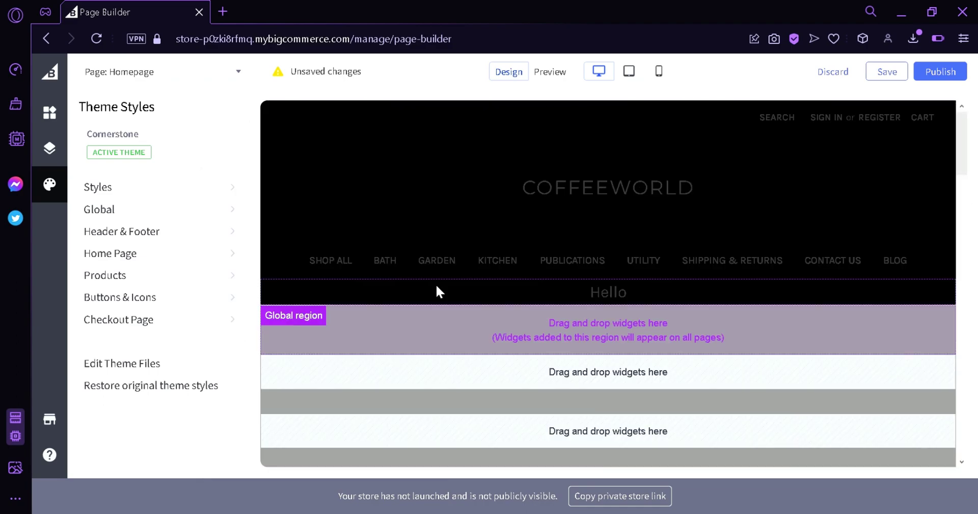
{"action": "left_click", "coordinate": [470, 157]}
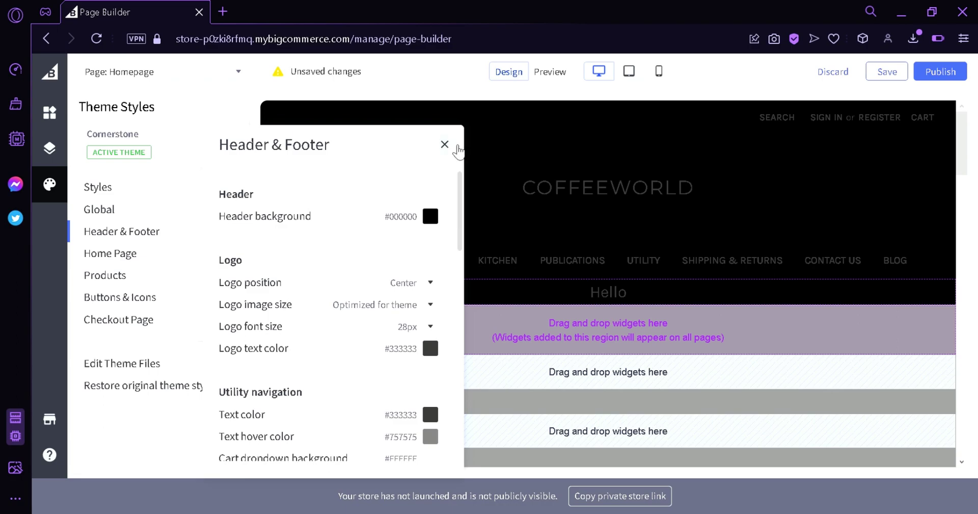
{"action": "left_click", "coordinate": [445, 144]}
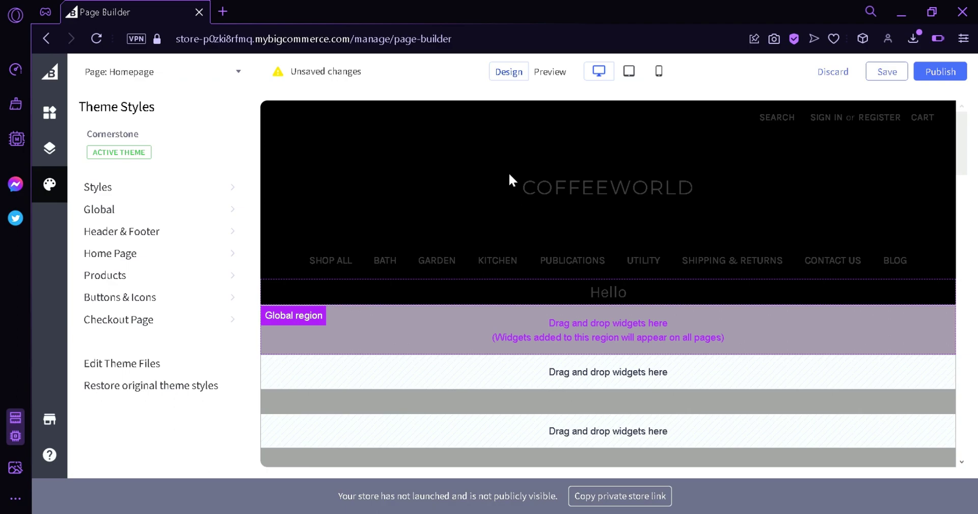
Reset the Header & Footer header background to white.
{"action": "left_click", "coordinate": [212, 210]}
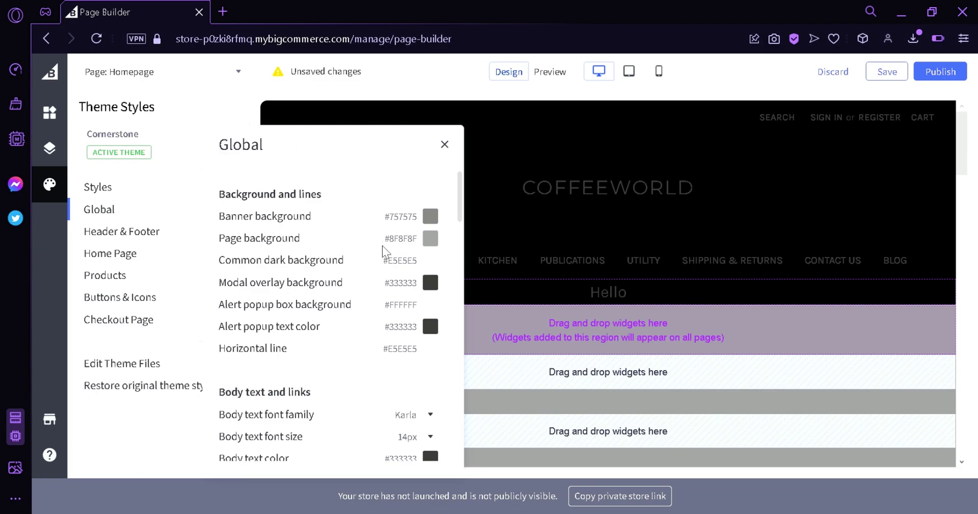
{"action": "left_click", "coordinate": [163, 235]}
{"action": "left_click", "coordinate": [431, 216]}
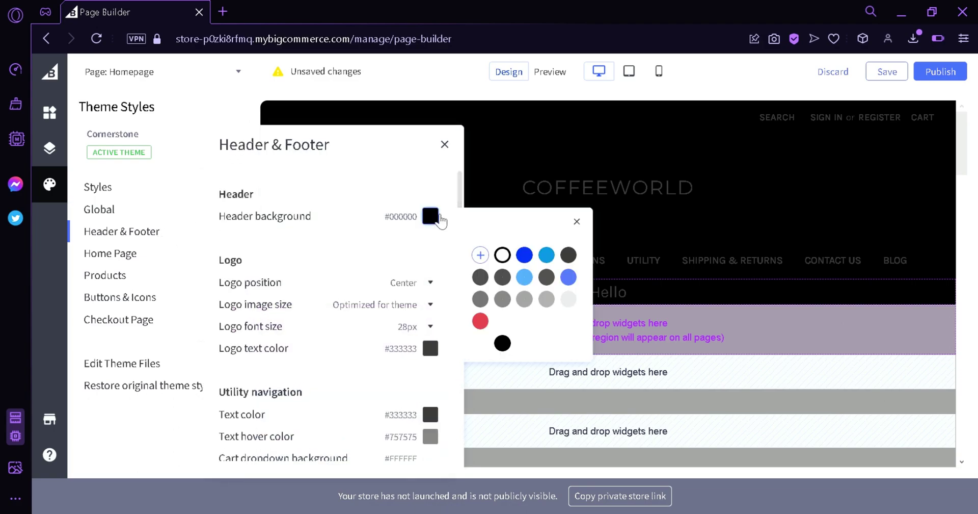
{"action": "left_click", "coordinate": [502, 299]}
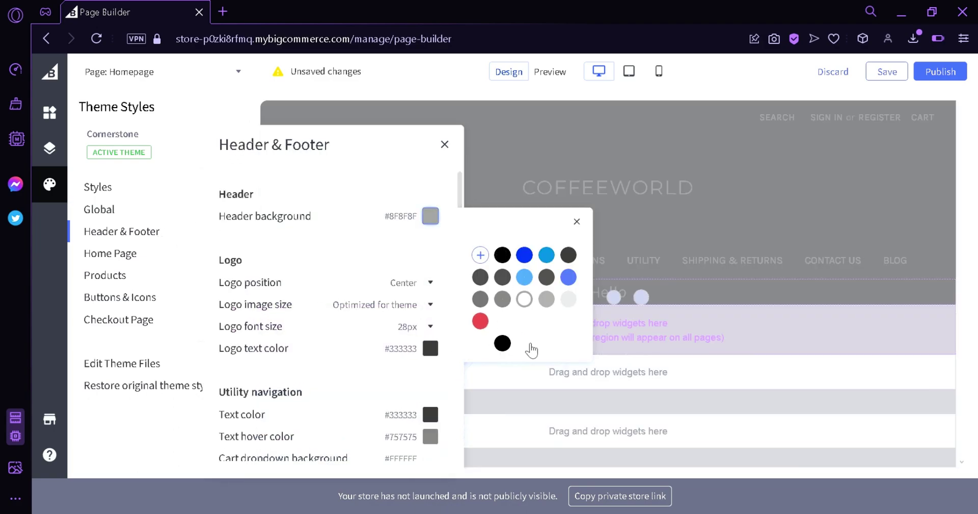
{"action": "left_click", "coordinate": [525, 344]}
Reset the Global page background to white #FFFFFF and close the style settings.
{"action": "left_click", "coordinate": [131, 209]}
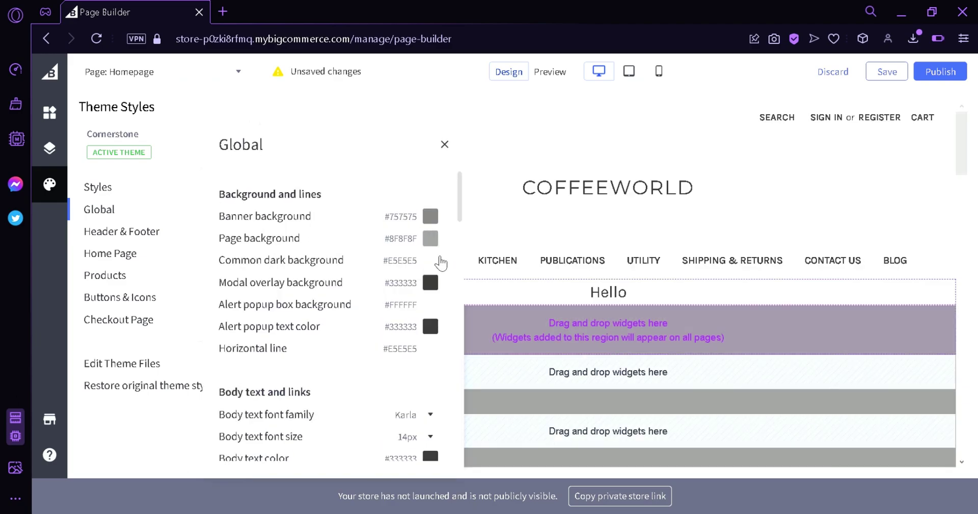
{"action": "left_click", "coordinate": [431, 238]}
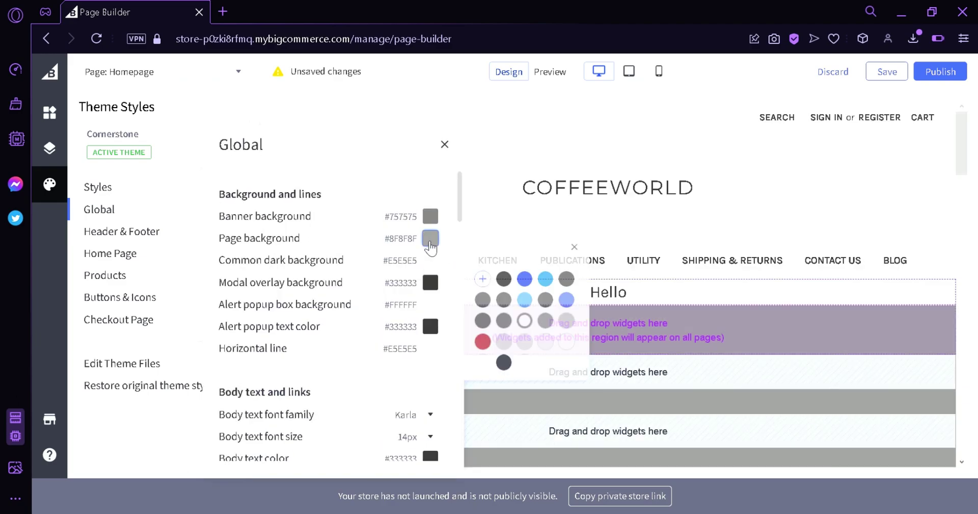
{"action": "left_click", "coordinate": [569, 321]}
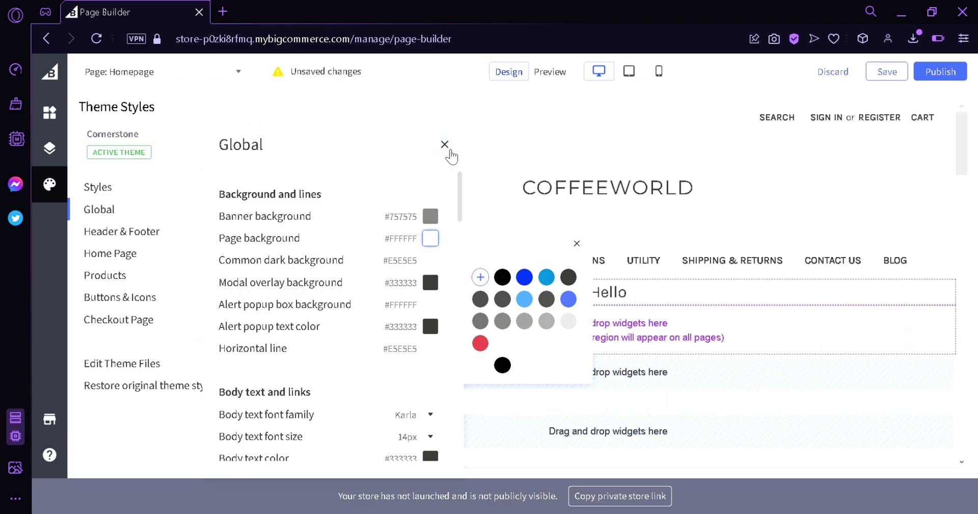
{"action": "left_click", "coordinate": [444, 145]}
{"action": "left_click", "coordinate": [445, 145]}
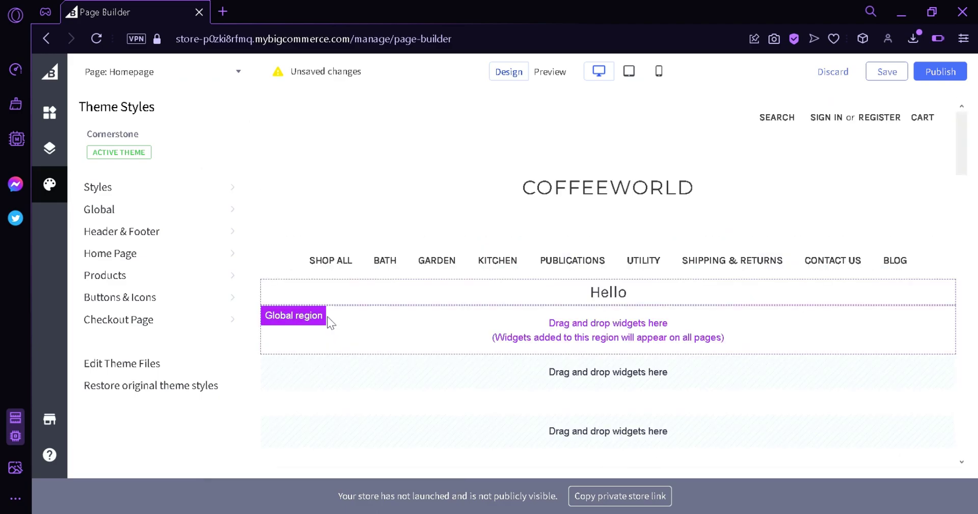
Uncheck Show carousel arrows in the Home Page style settings.
{"action": "left_click", "coordinate": [209, 257]}
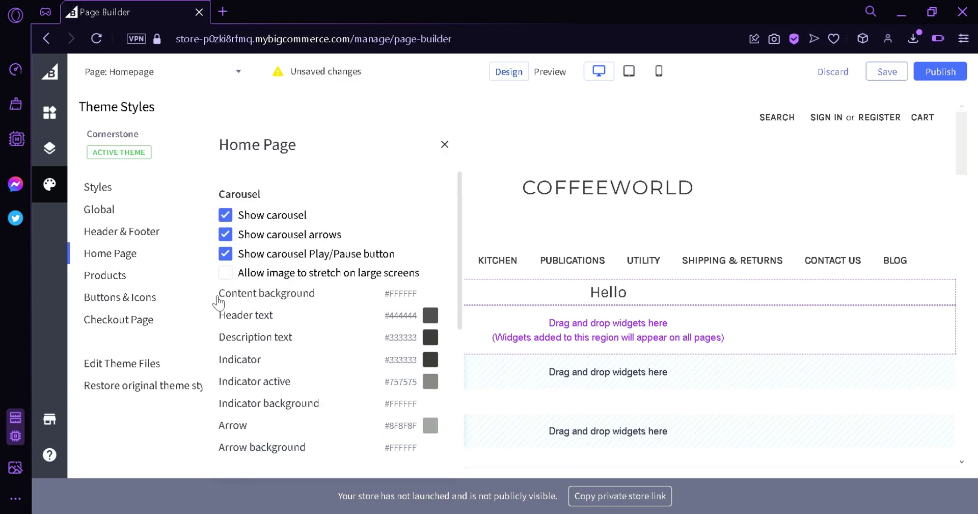
{"action": "scroll", "coordinate": [334, 332], "scroll_direction": "down", "scroll_amount": 5}
{"action": "scroll", "coordinate": [335, 332], "scroll_direction": "up", "scroll_amount": 5}
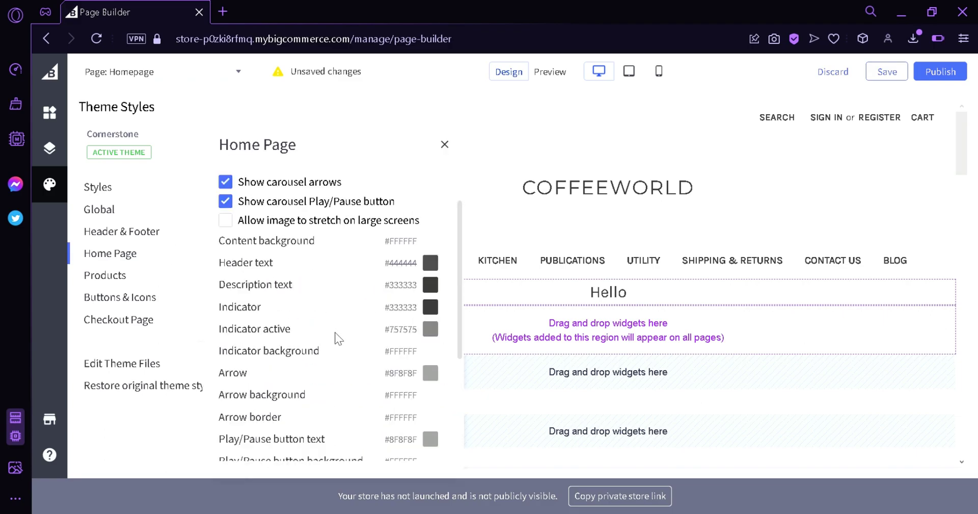
{"action": "scroll", "coordinate": [573, 301], "scroll_direction": "down", "scroll_amount": 5}
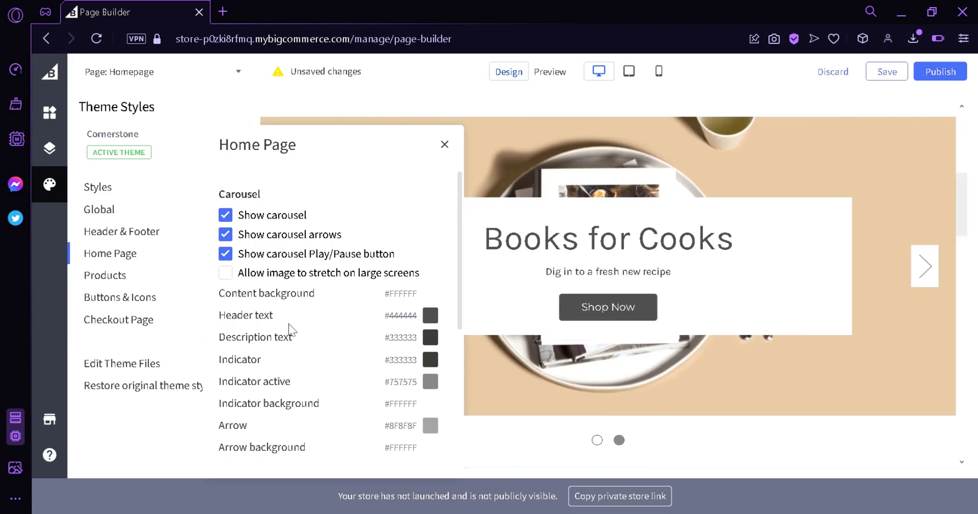
{"action": "scroll", "coordinate": [289, 329], "scroll_direction": "down", "scroll_amount": 5}
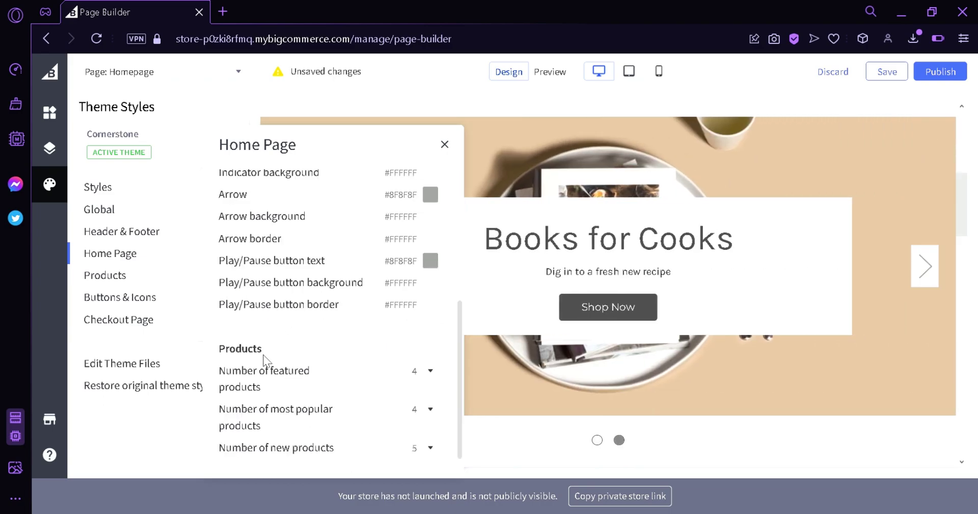
{"action": "scroll", "coordinate": [607, 281], "scroll_direction": "down", "scroll_amount": 5}
{"action": "scroll", "coordinate": [607, 280], "scroll_direction": "down", "scroll_amount": 10}
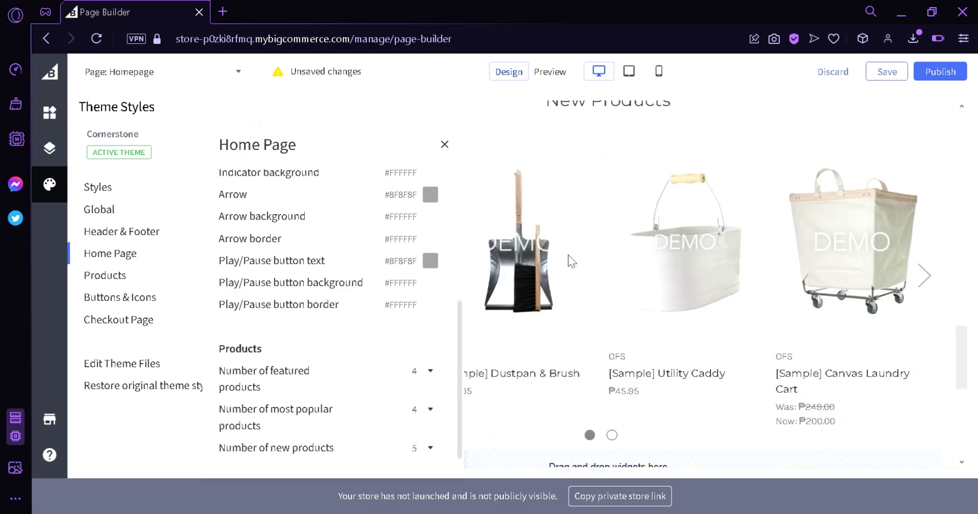
{"action": "scroll", "coordinate": [524, 247], "scroll_direction": "up", "scroll_amount": 15}
{"action": "scroll", "coordinate": [372, 305], "scroll_direction": "up", "scroll_amount": 5}
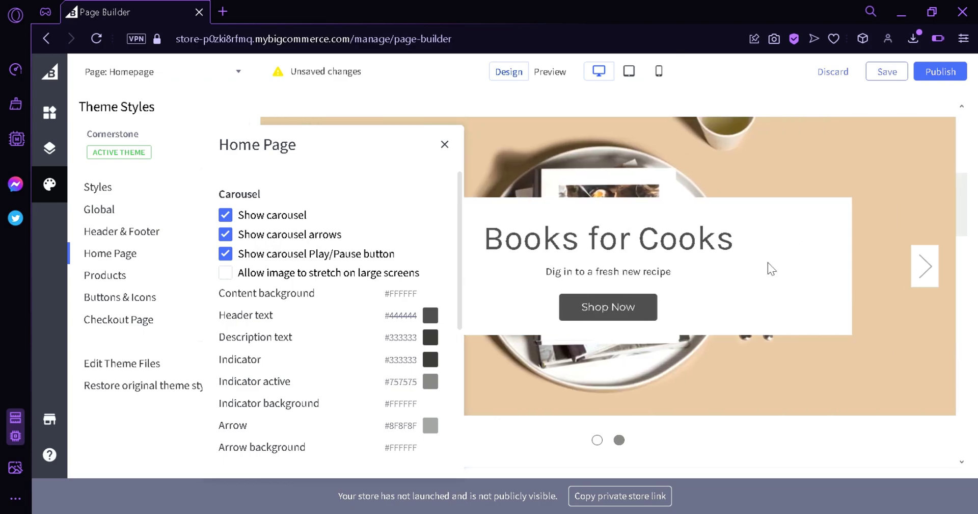
{"action": "left_click", "coordinate": [235, 239]}
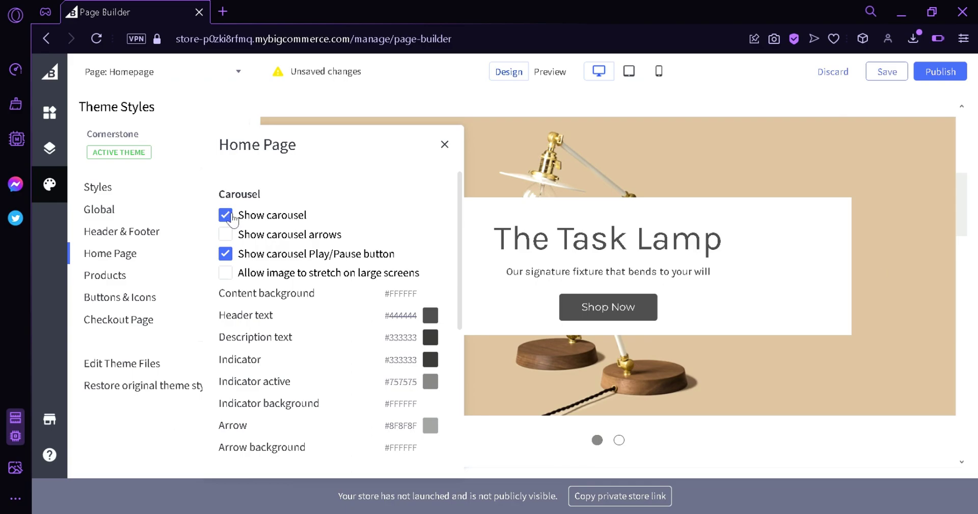
Uncheck Show carousel so Hello sits above Most Popular Products.
{"action": "left_click", "coordinate": [228, 216]}
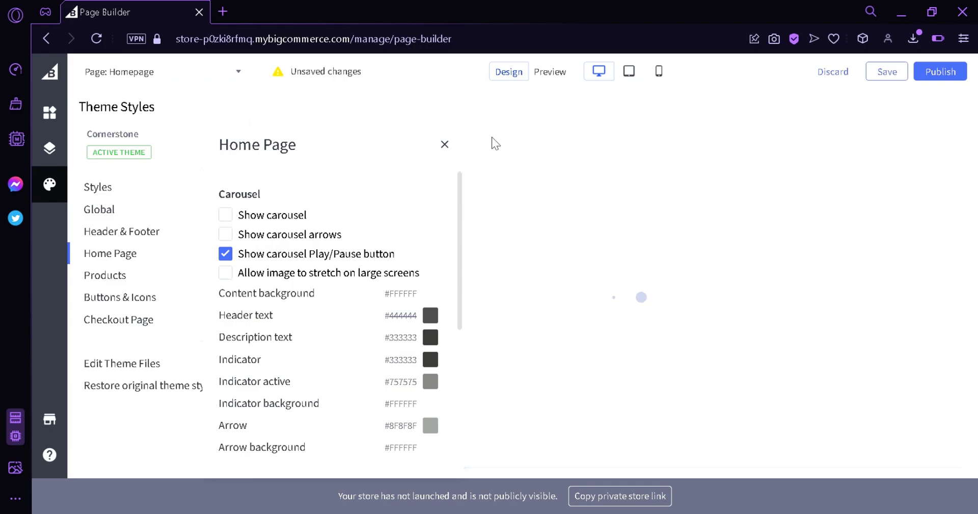
{"action": "left_click", "coordinate": [445, 145]}
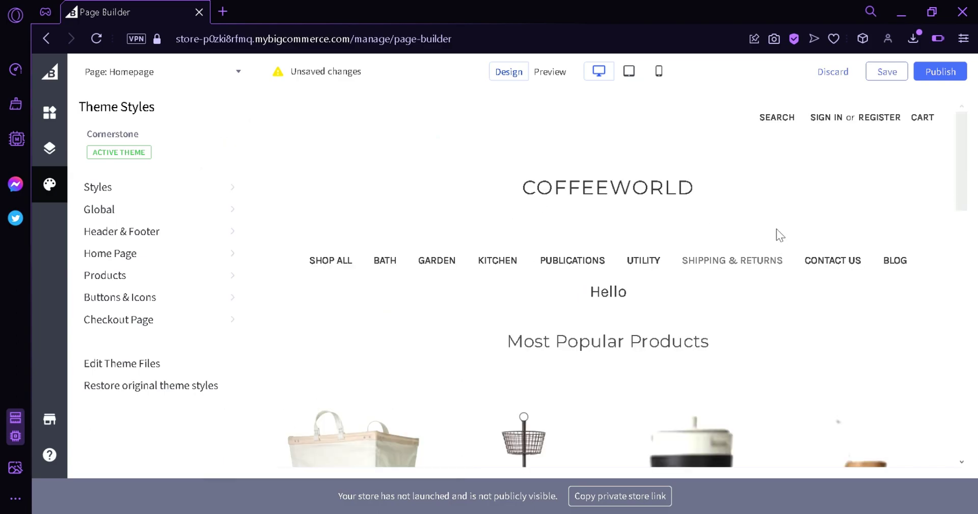
{"action": "scroll", "coordinate": [649, 232], "scroll_direction": "down", "scroll_amount": 10}
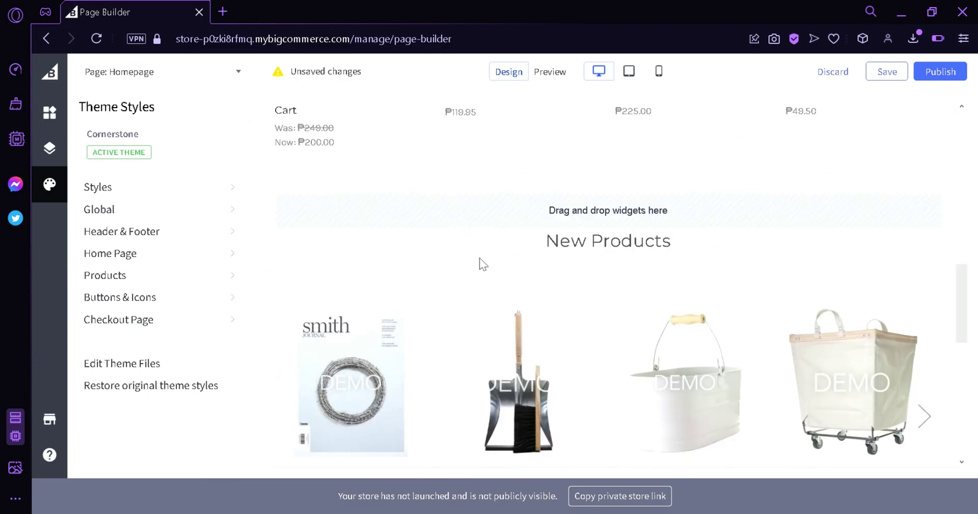
{"action": "scroll", "coordinate": [831, 316], "scroll_direction": "down", "scroll_amount": 3}
{"action": "scroll", "coordinate": [832, 308], "scroll_direction": "up", "scroll_amount": 15}
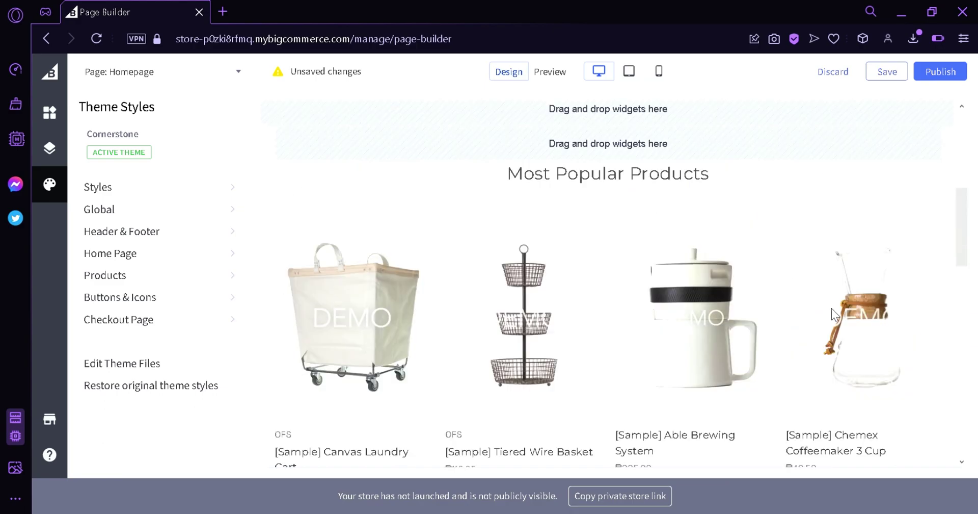
Set Number of most popular products to Disable in Home Page styles and close the panel.
{"action": "left_click", "coordinate": [138, 255]}
{"action": "scroll", "coordinate": [390, 322], "scroll_direction": "down", "scroll_amount": 5}
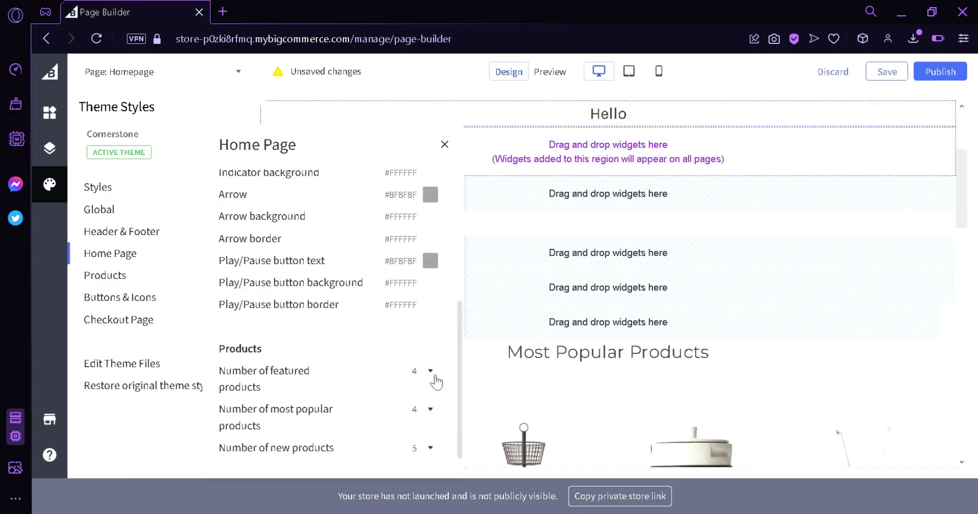
{"action": "scroll", "coordinate": [502, 313], "scroll_direction": "down", "scroll_amount": 5}
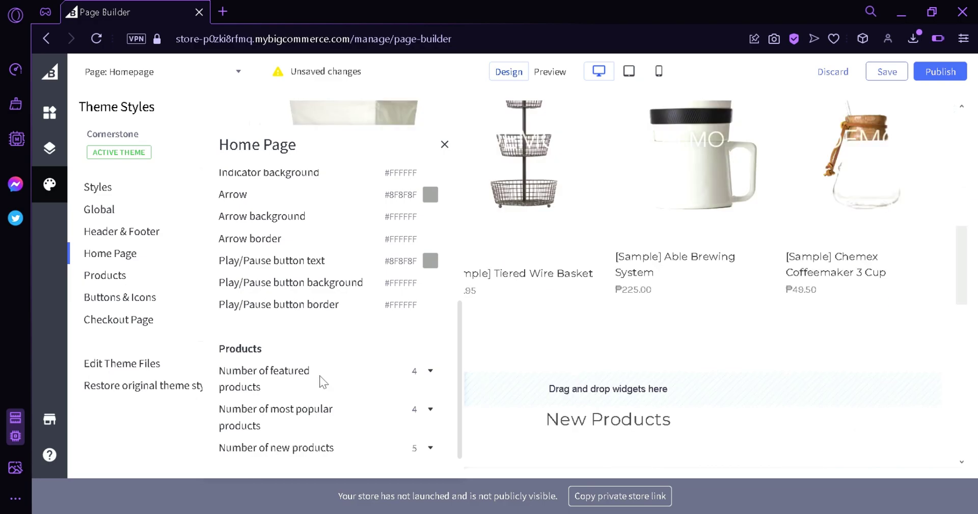
{"action": "scroll", "coordinate": [591, 349], "scroll_direction": "down", "scroll_amount": 3}
{"action": "scroll", "coordinate": [636, 346], "scroll_direction": "up", "scroll_amount": 6}
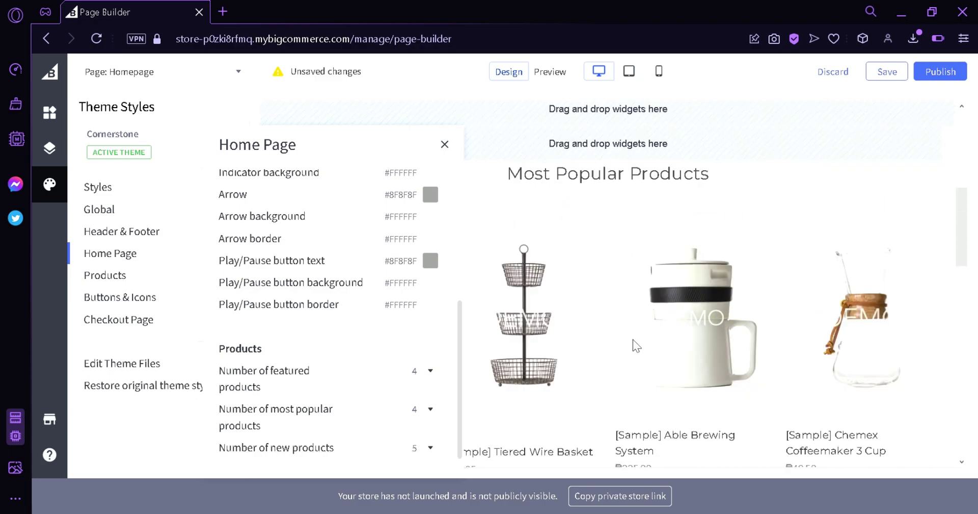
{"action": "scroll", "coordinate": [637, 346], "scroll_direction": "up", "scroll_amount": 3}
{"action": "scroll", "coordinate": [635, 346], "scroll_direction": "down", "scroll_amount": 10}
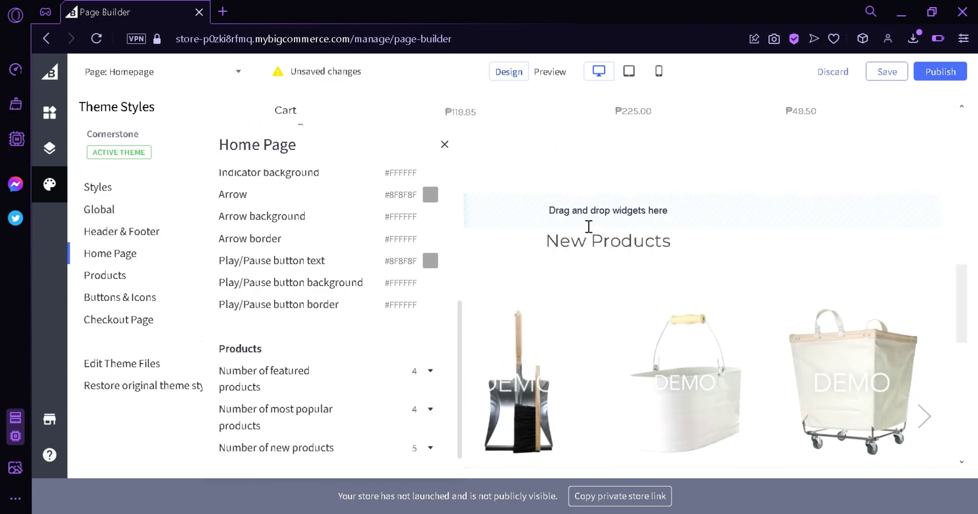
{"action": "scroll", "coordinate": [706, 259], "scroll_direction": "up", "scroll_amount": 10}
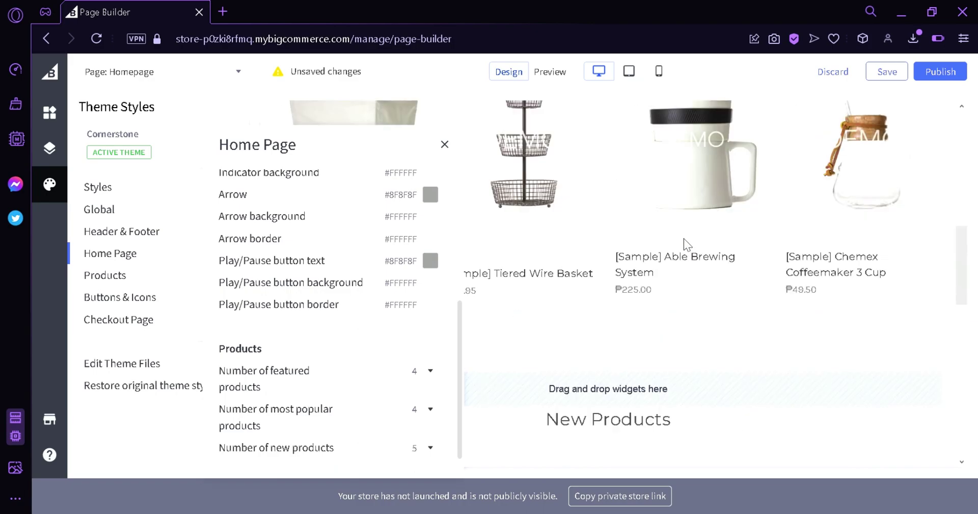
{"action": "scroll", "coordinate": [589, 258], "scroll_direction": "up", "scroll_amount": 3}
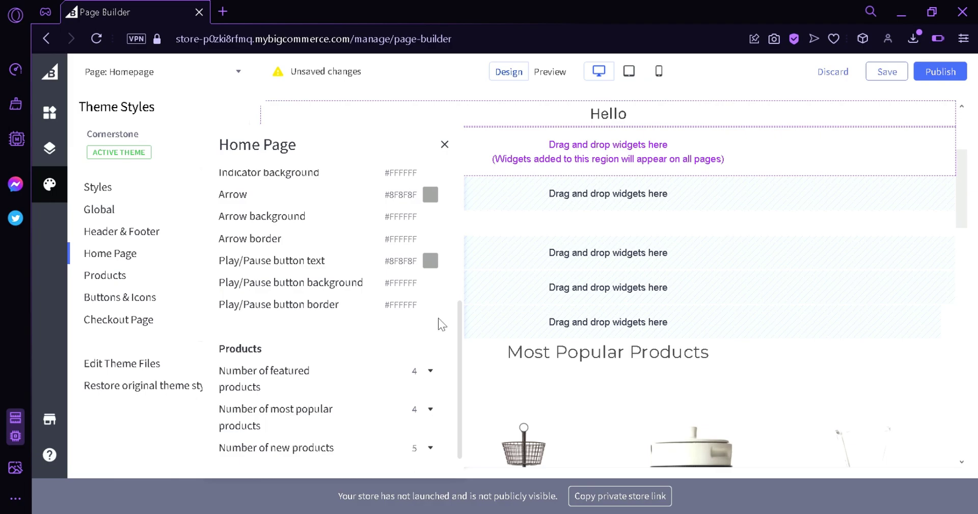
{"action": "key", "text": "d"}
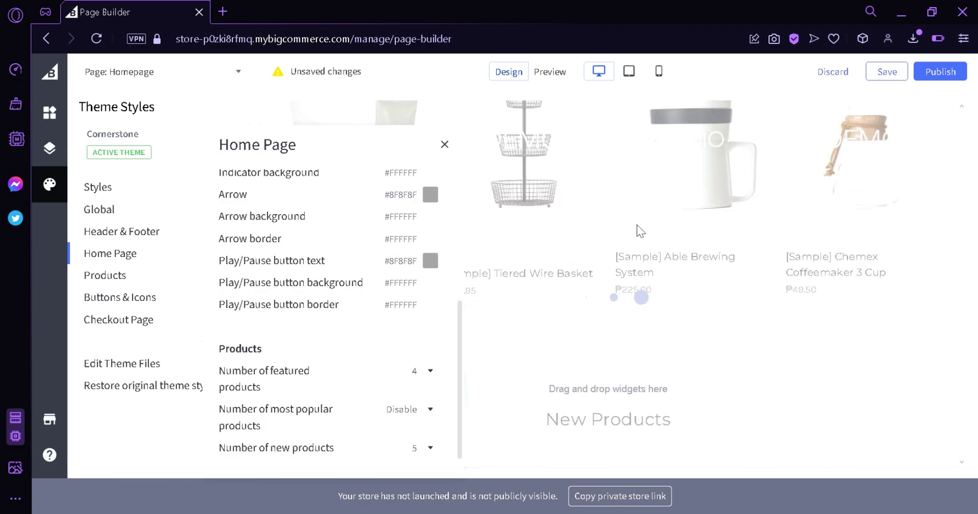
{"action": "left_click", "coordinate": [444, 144]}
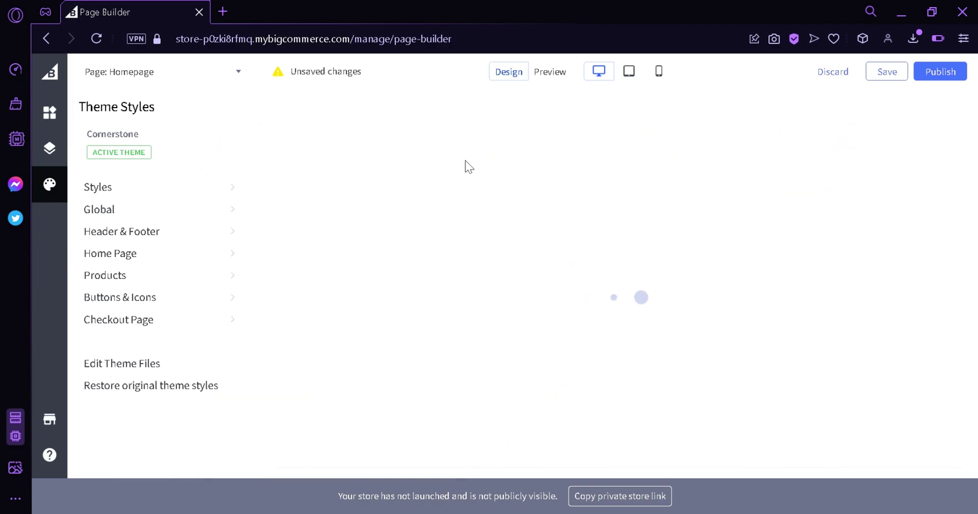
{"action": "scroll", "coordinate": [527, 214], "scroll_direction": "down", "scroll_amount": 5}
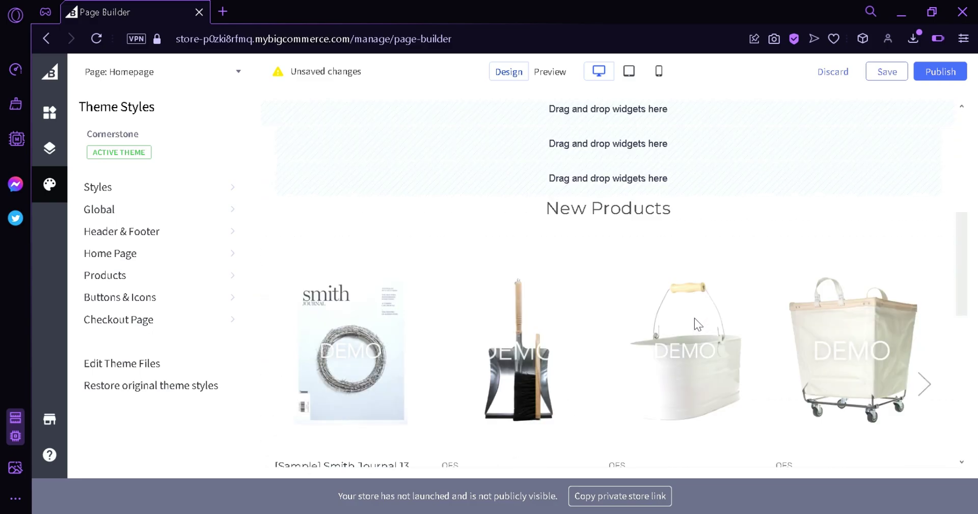
{"action": "scroll", "coordinate": [597, 239], "scroll_direction": "down", "scroll_amount": 3}
{"action": "scroll", "coordinate": [627, 254], "scroll_direction": "up", "scroll_amount": 3}
In Theme Styles > Products, uncheck Show product swatch names, Show "Shop by Price" in filters and Show product reviews.
{"action": "left_click", "coordinate": [203, 278]}
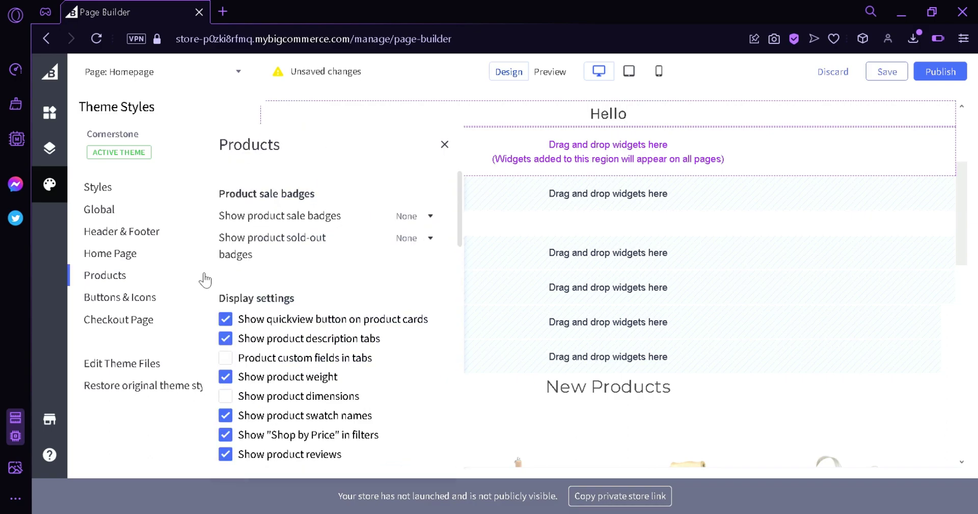
{"action": "scroll", "coordinate": [350, 338], "scroll_direction": "down", "scroll_amount": 4}
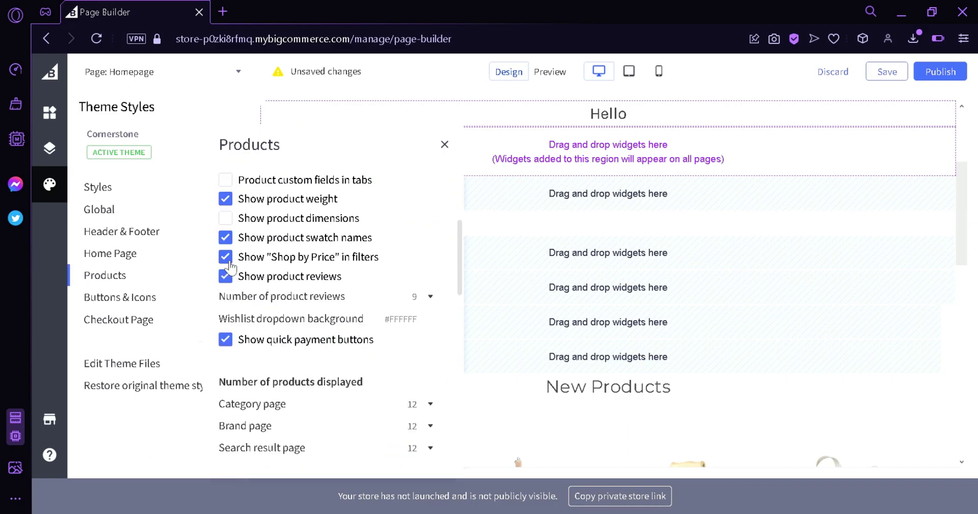
{"action": "left_click", "coordinate": [232, 242]}
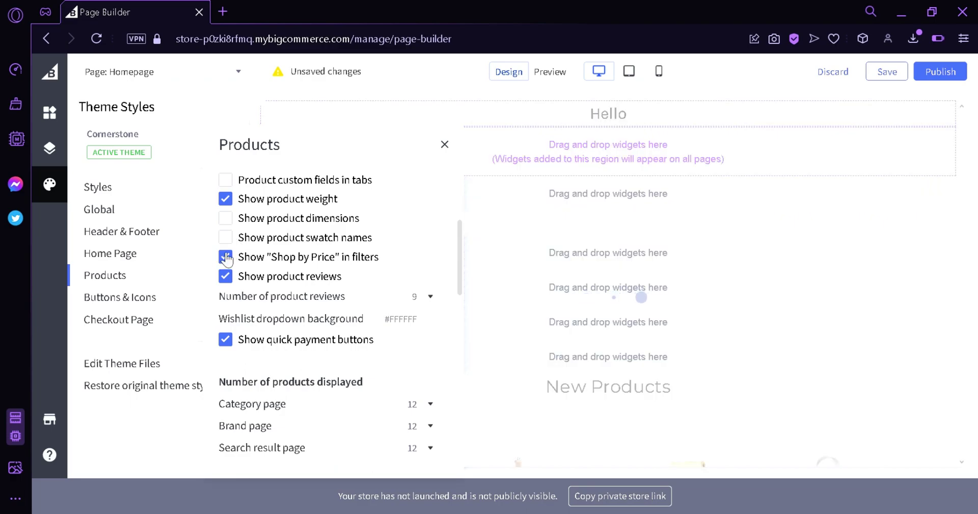
{"action": "left_click", "coordinate": [226, 258]}
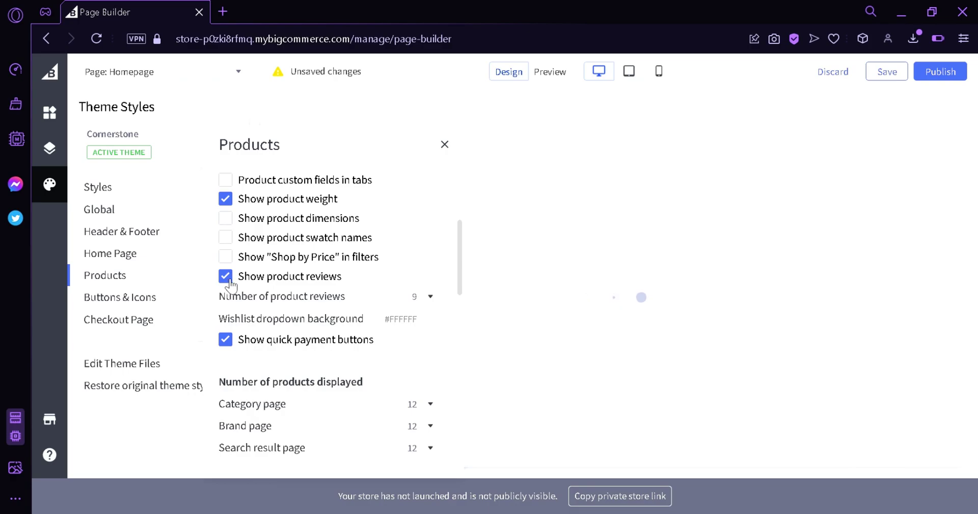
{"action": "left_click", "coordinate": [226, 275]}
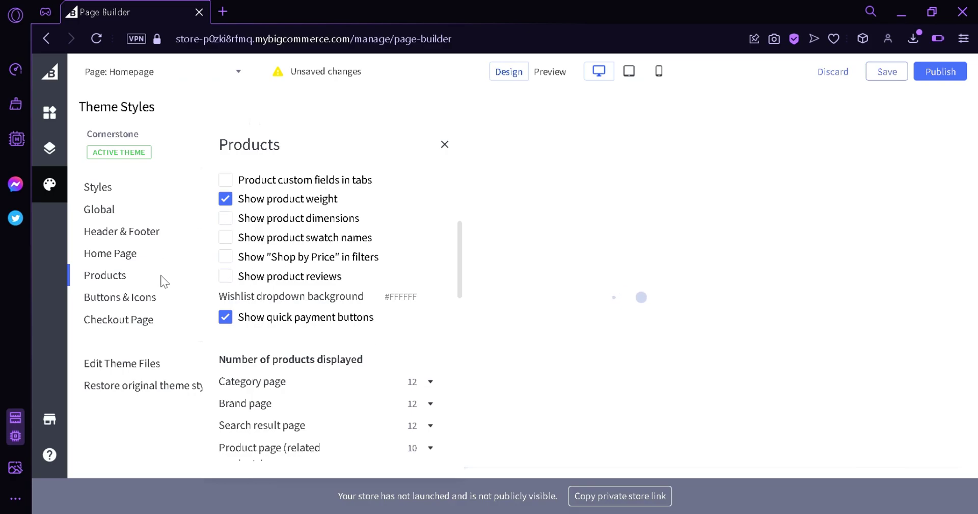
{"action": "left_click", "coordinate": [445, 144]}
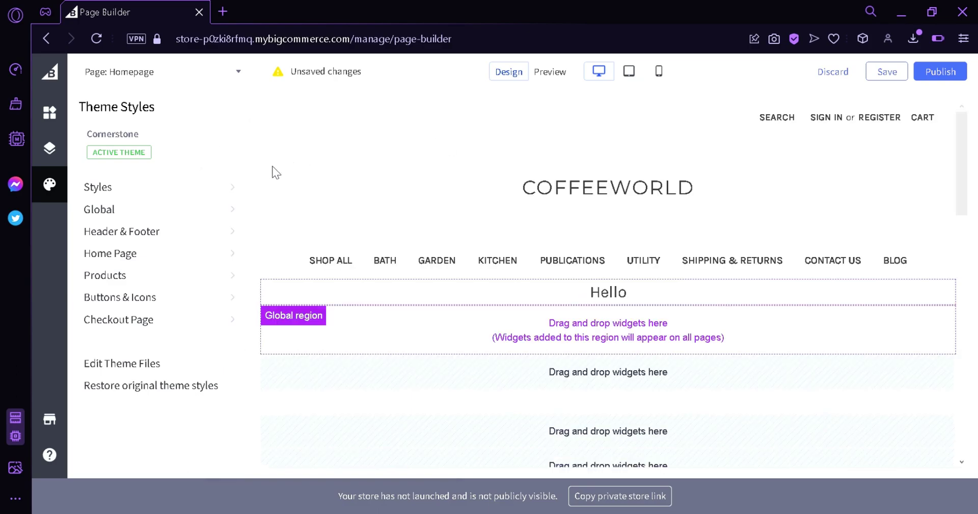
{"action": "scroll", "coordinate": [866, 199], "scroll_direction": "down", "scroll_amount": 14}
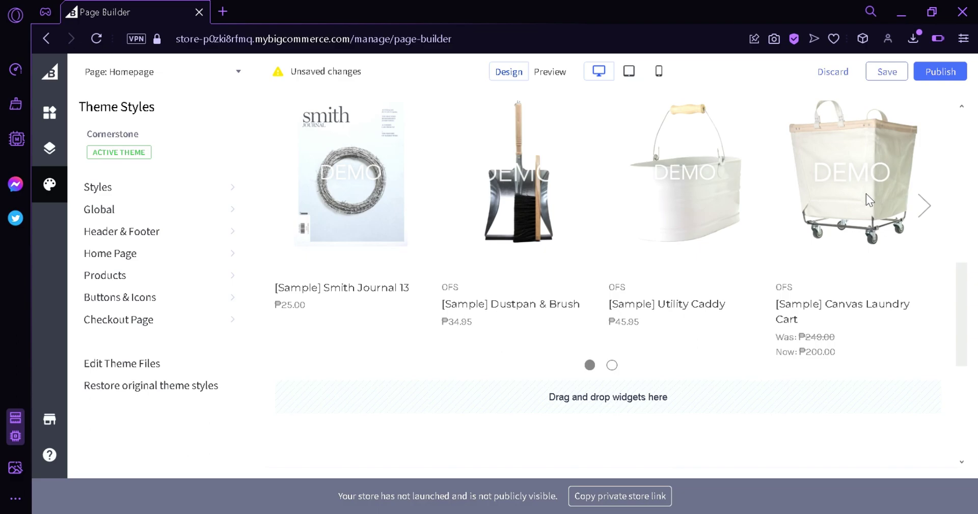
{"action": "left_click_drag", "start_coordinate": [962, 369], "coordinate": [966, 169]}
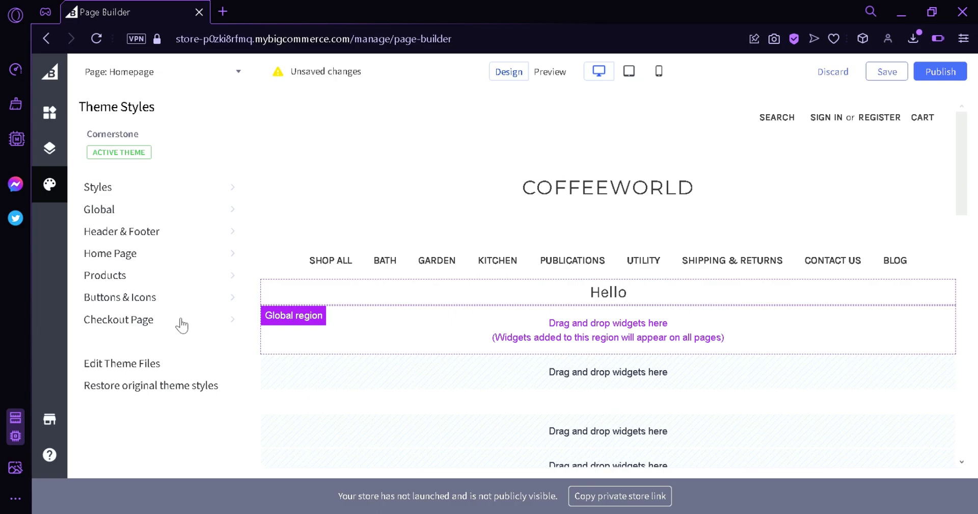
Drop a Product set widget onto the homepage above New Products.
{"action": "left_click", "coordinate": [49, 112]}
{"action": "scroll", "coordinate": [939, 266], "scroll_direction": "down", "scroll_amount": 7}
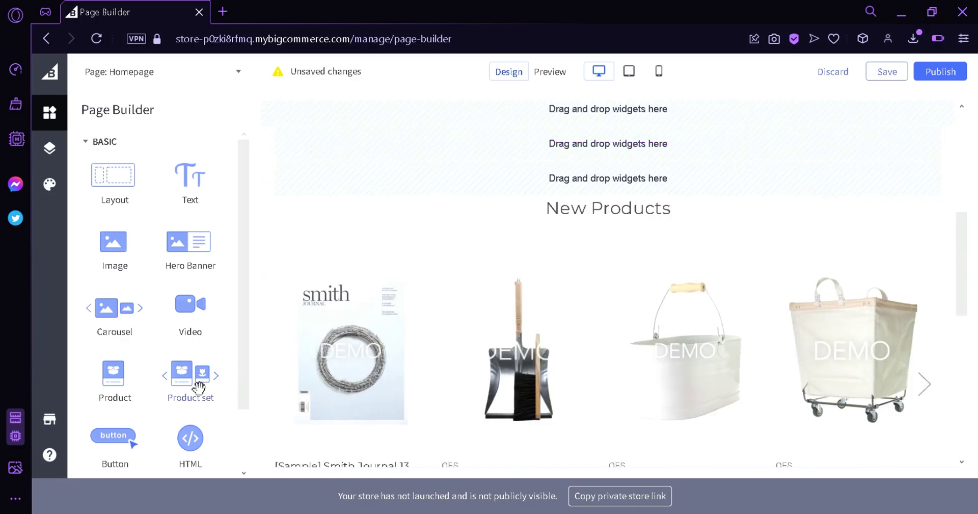
{"action": "left_click_drag", "start_coordinate": [193, 372], "coordinate": [601, 196]}
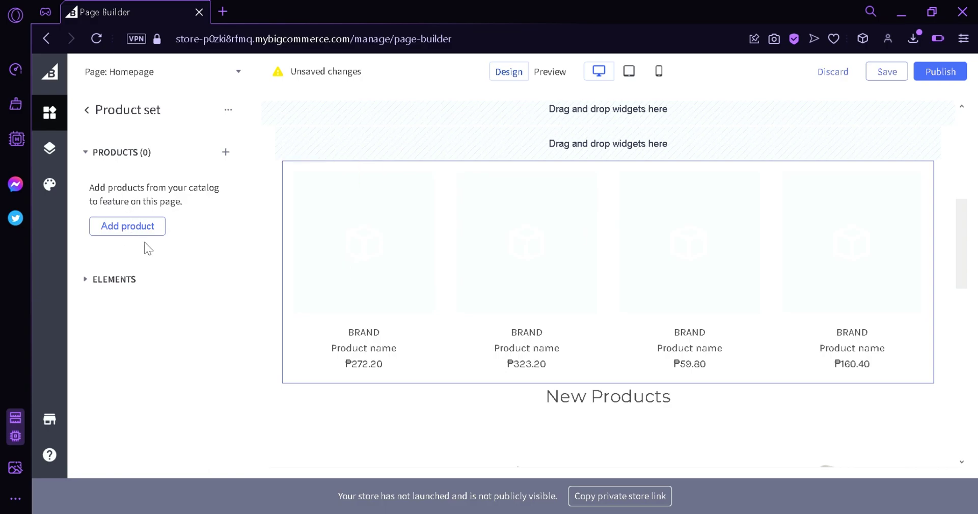
Add the Fog Linen Chambray Towel - Beige Stripe and Orbit Terrarium - Large, keeping the towel first.
{"action": "left_click", "coordinate": [128, 226]}
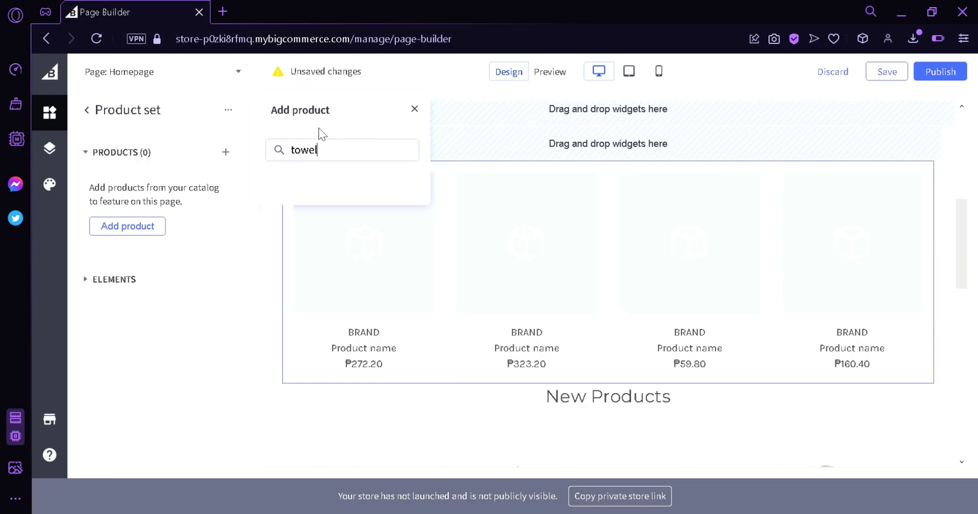
{"action": "left_click_drag", "start_coordinate": [317, 185], "coordinate": [322, 198]}
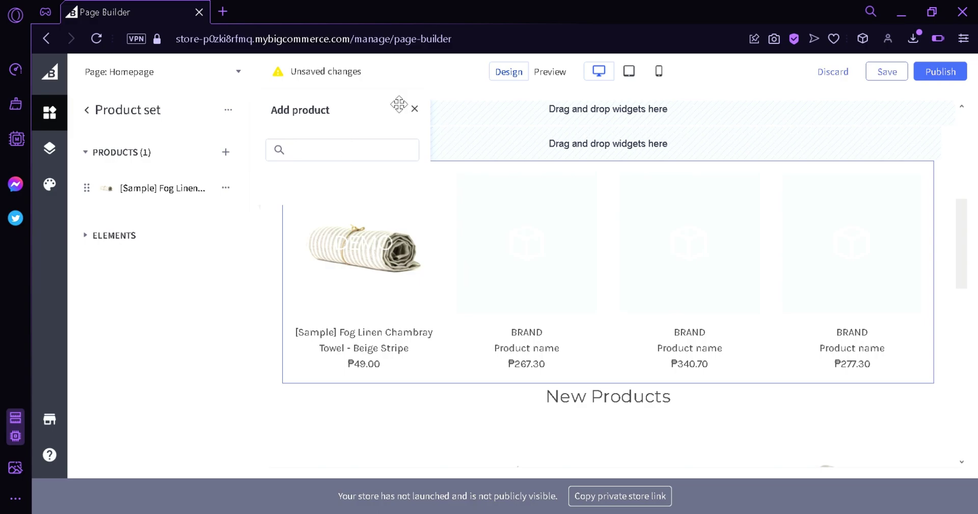
{"action": "left_click", "coordinate": [373, 150]}
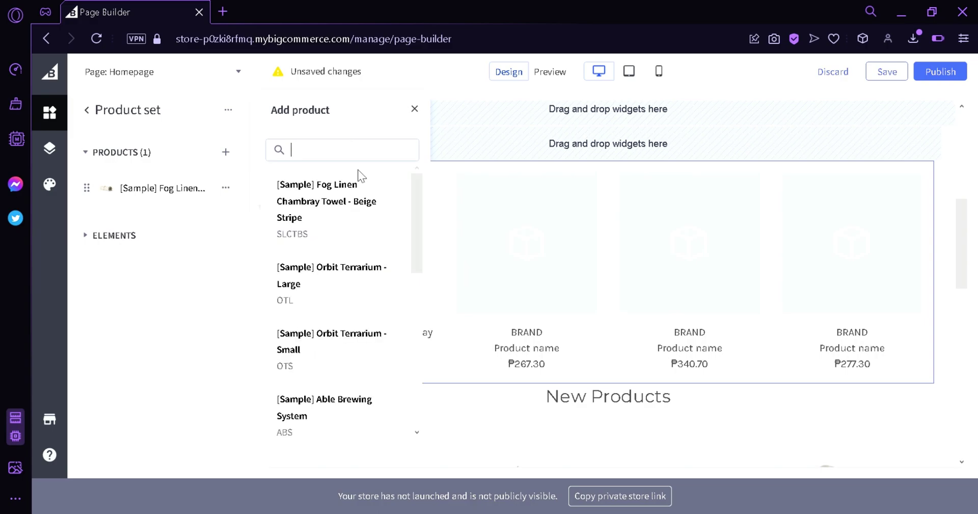
{"action": "left_click", "coordinate": [350, 285]}
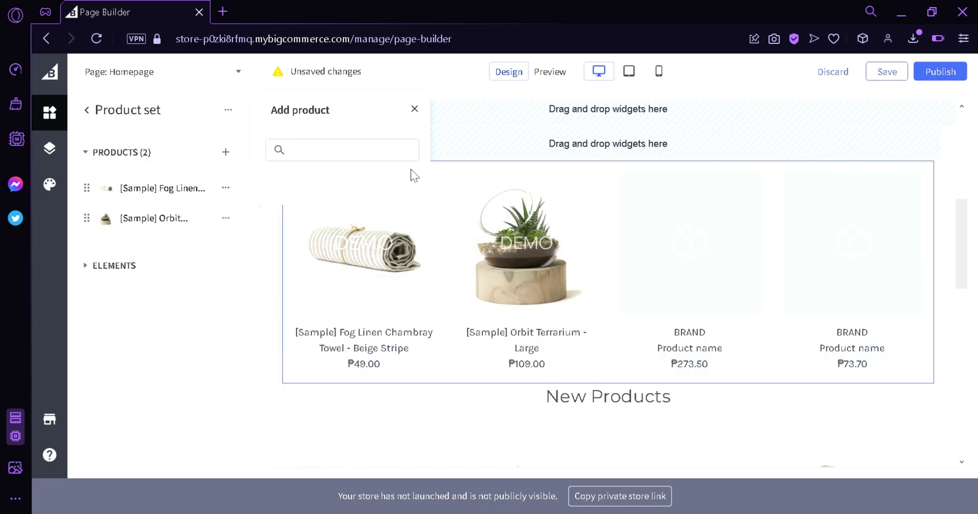
{"action": "left_click", "coordinate": [414, 109]}
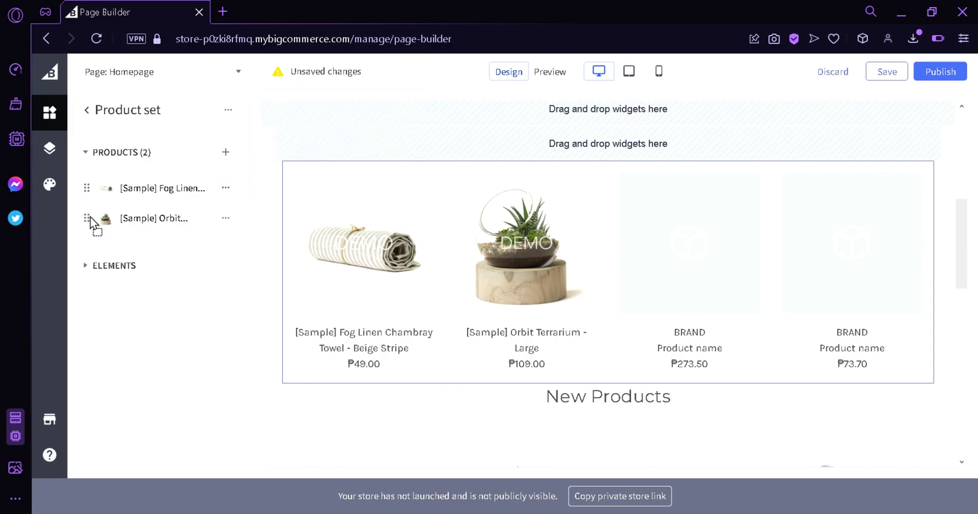
{"action": "left_click_drag", "start_coordinate": [90, 216], "coordinate": [93, 187]}
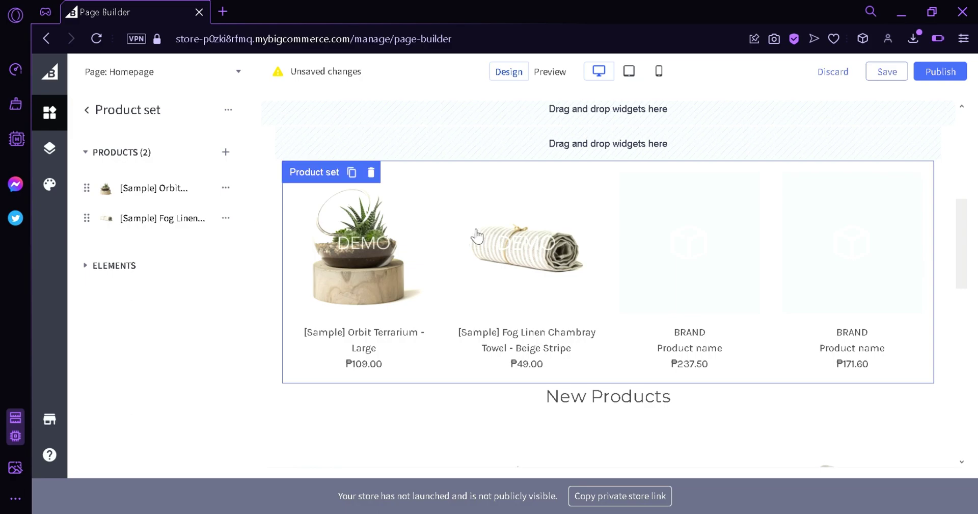
{"action": "left_click_drag", "start_coordinate": [87, 188], "coordinate": [98, 225]}
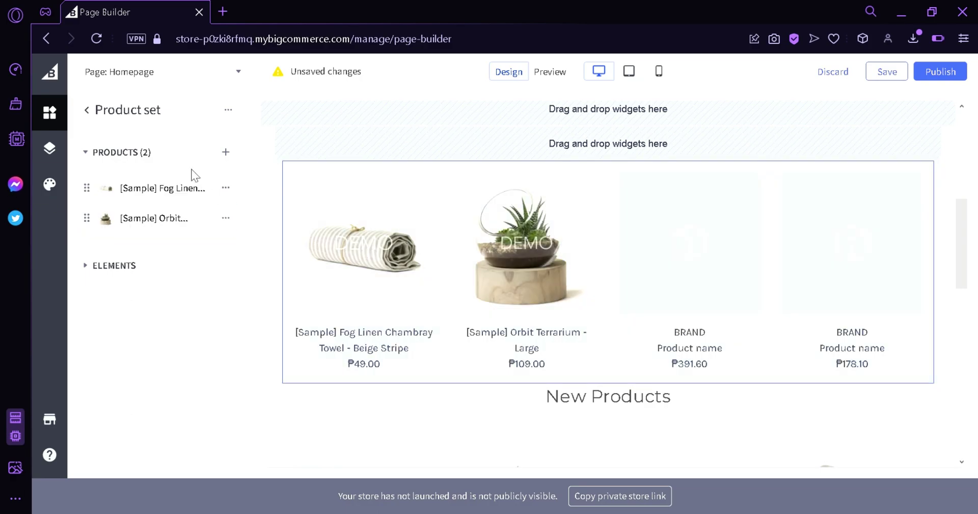
{"action": "left_click", "coordinate": [94, 113]}
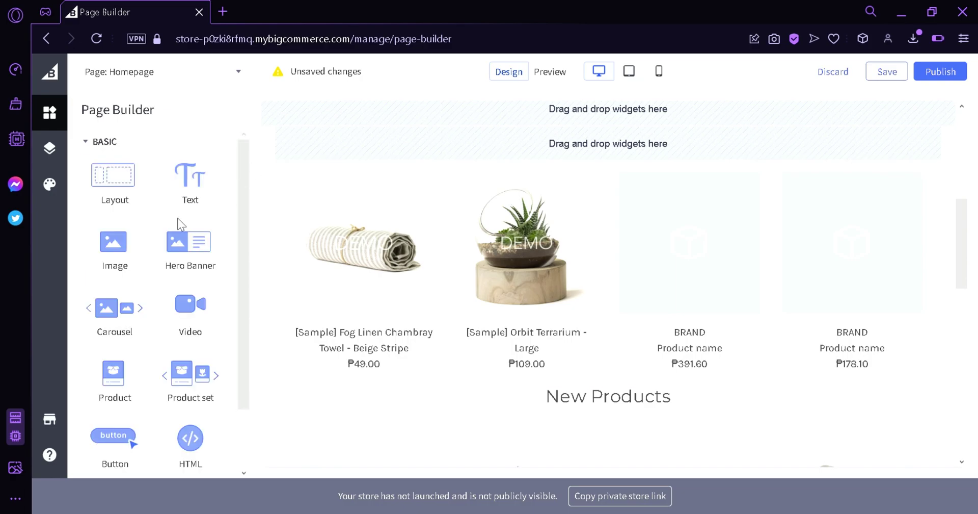
Drop an Image widget just below the homepage header.
{"action": "scroll", "coordinate": [336, 282], "scroll_direction": "up", "scroll_amount": 4}
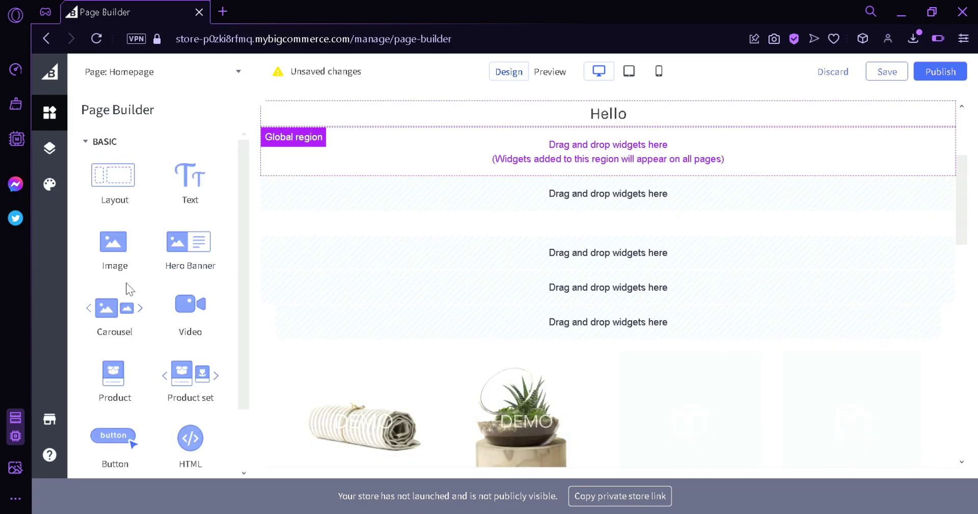
{"action": "left_click_drag", "start_coordinate": [121, 271], "coordinate": [506, 219]}
{"action": "left_click_drag", "start_coordinate": [552, 193], "coordinate": [557, 196]}
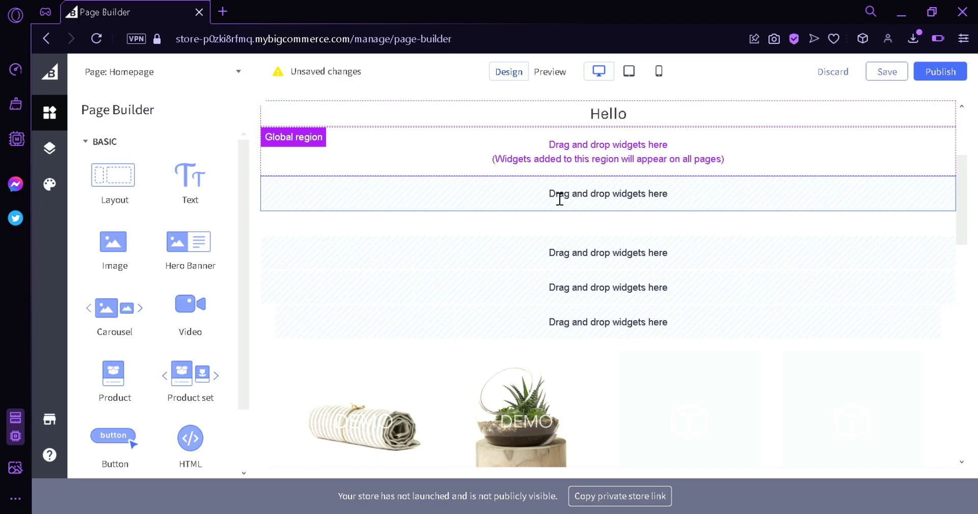
{"action": "scroll", "coordinate": [552, 207], "scroll_direction": "down", "scroll_amount": 10}
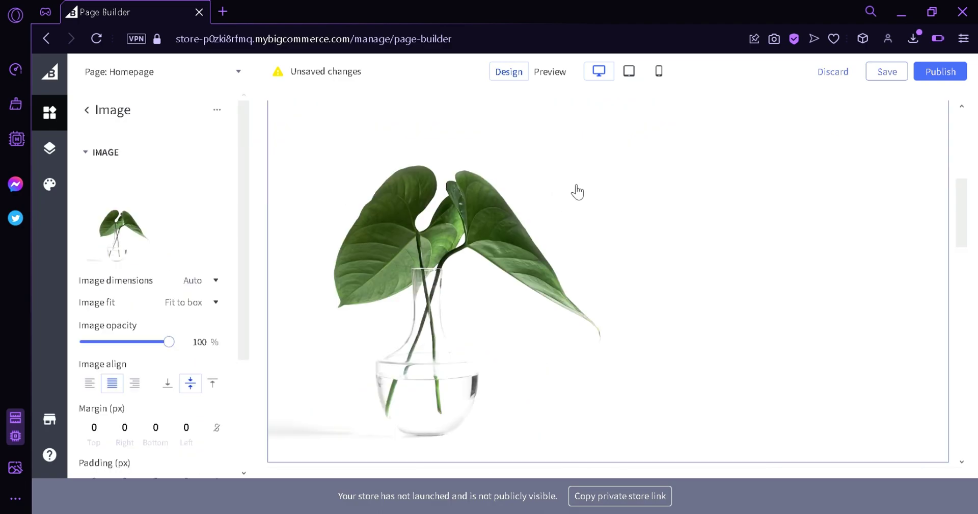
{"action": "scroll", "coordinate": [752, 207], "scroll_direction": "up", "scroll_amount": 7}
{"action": "scroll", "coordinate": [625, 270], "scroll_direction": "up", "scroll_amount": 4}
{"action": "scroll", "coordinate": [666, 244], "scroll_direction": "down", "scroll_amount": 8}
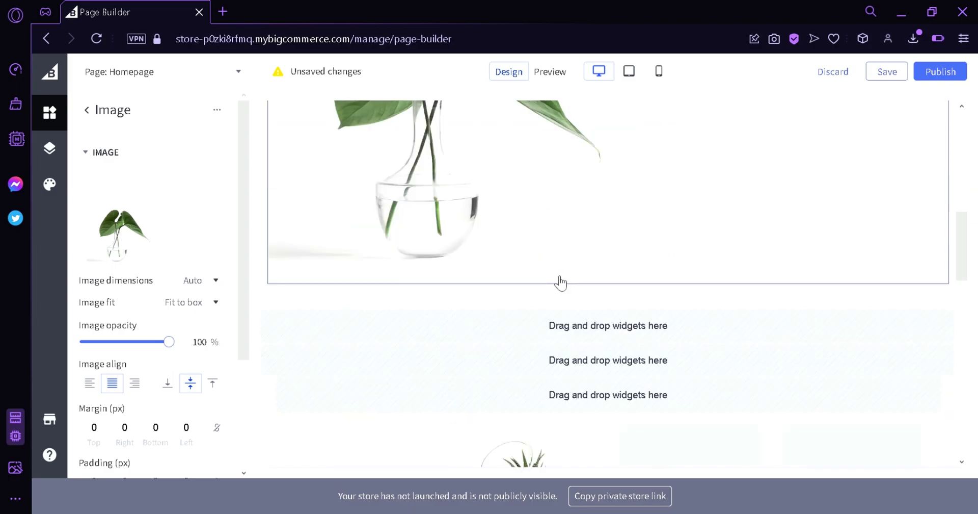
{"action": "scroll", "coordinate": [662, 254], "scroll_direction": "up", "scroll_amount": 6}
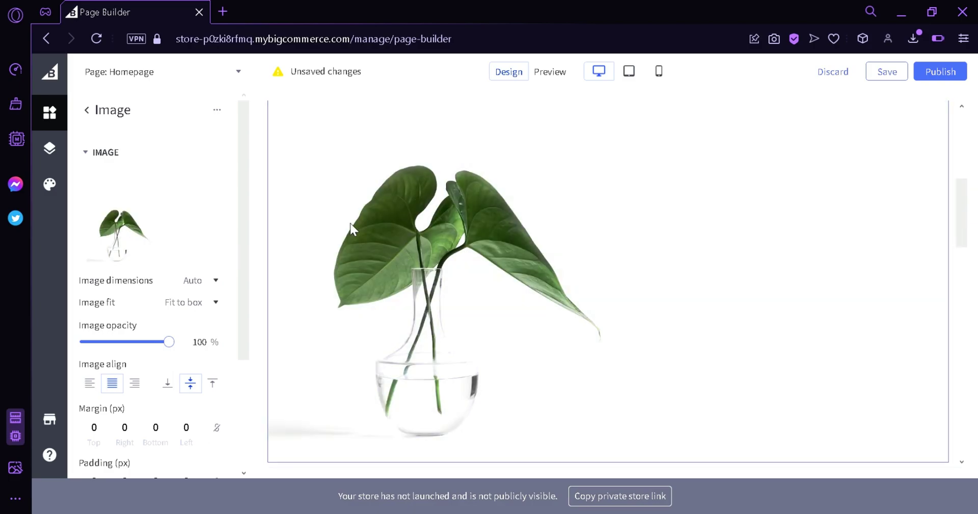
Fill the image block with the 500 x 500px coffee logo from My Images.
{"action": "mouse_move", "coordinate": [191, 246]}
{"action": "left_click", "coordinate": [185, 245]}
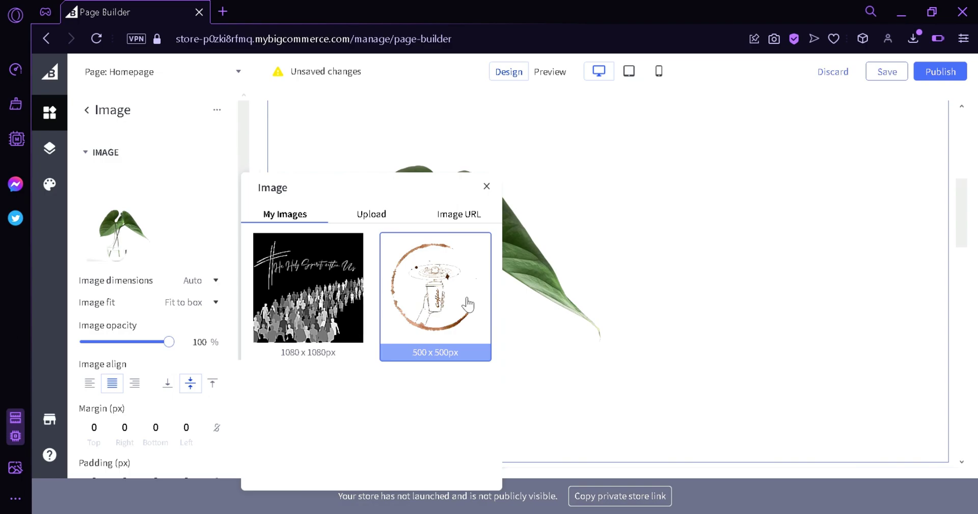
{"action": "left_click", "coordinate": [468, 305]}
{"action": "left_click", "coordinate": [501, 196]}
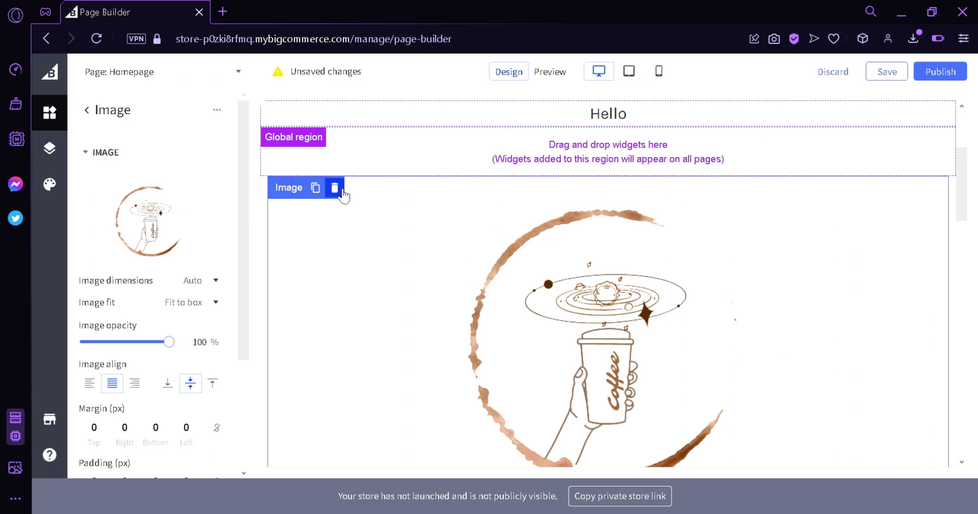
{"action": "scroll", "coordinate": [404, 220], "scroll_direction": "down", "scroll_amount": 10}
Delete the sample Product set widget from the homepage.
{"action": "left_click", "coordinate": [351, 238]}
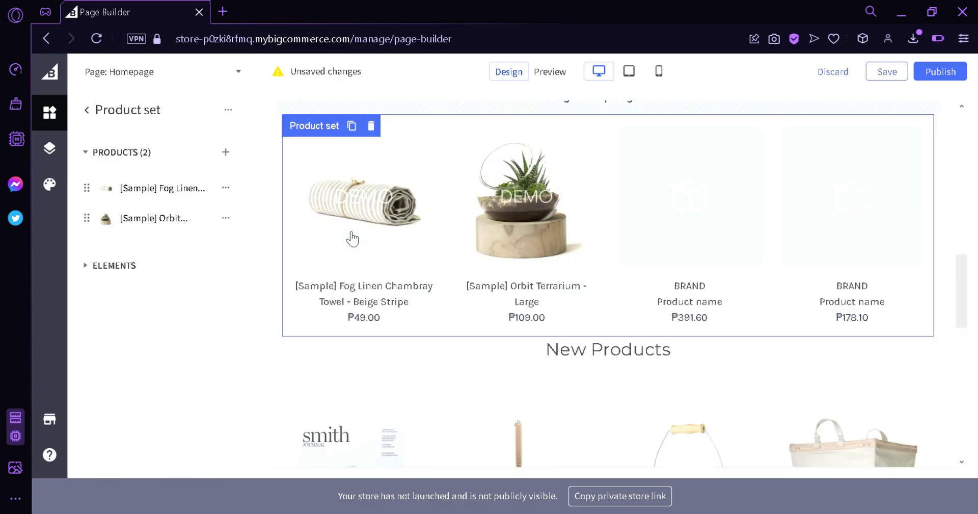
{"action": "scroll", "coordinate": [391, 383], "scroll_direction": "down", "scroll_amount": 3}
{"action": "left_click", "coordinate": [367, 328]}
{"action": "scroll", "coordinate": [398, 296], "scroll_direction": "up", "scroll_amount": 3}
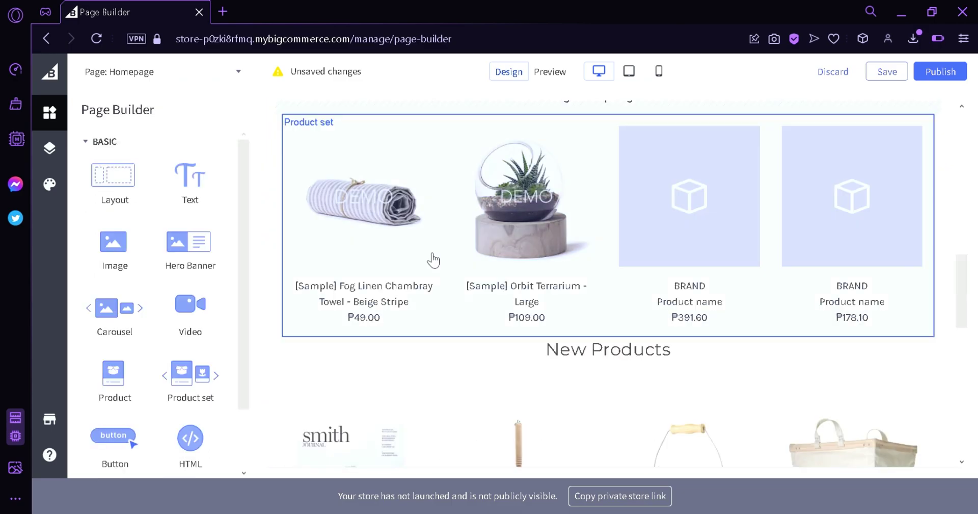
{"action": "scroll", "coordinate": [433, 260], "scroll_direction": "up", "scroll_amount": 3}
{"action": "left_click", "coordinate": [382, 332]}
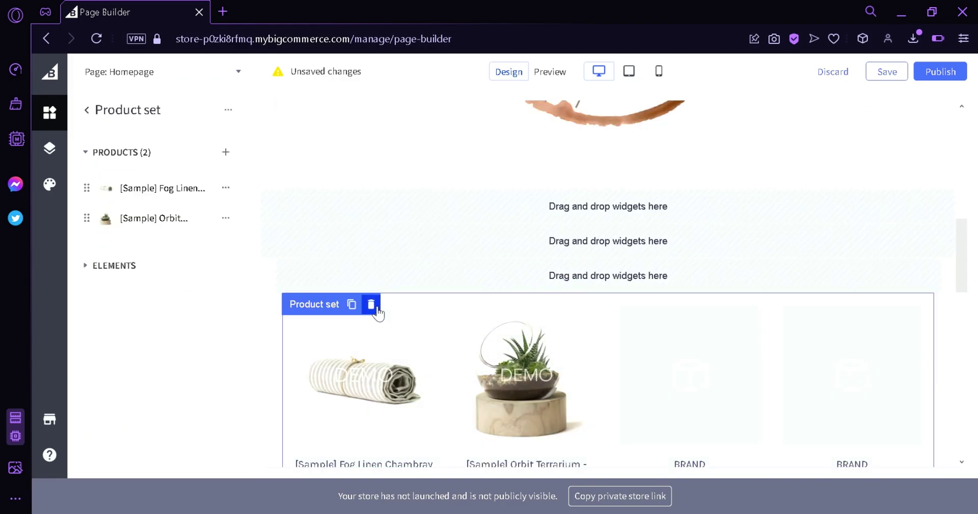
{"action": "left_click", "coordinate": [376, 307]}
Drag a Video widget below the header, then delete it again.
{"action": "scroll", "coordinate": [651, 229], "scroll_direction": "up", "scroll_amount": 10}
{"action": "scroll", "coordinate": [749, 223], "scroll_direction": "down", "scroll_amount": 10}
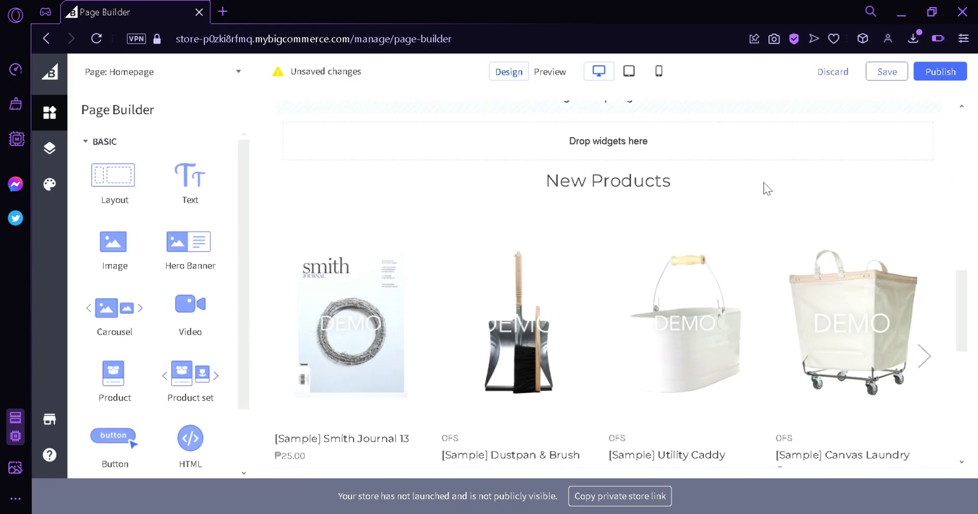
{"action": "scroll", "coordinate": [767, 188], "scroll_direction": "up", "scroll_amount": 5}
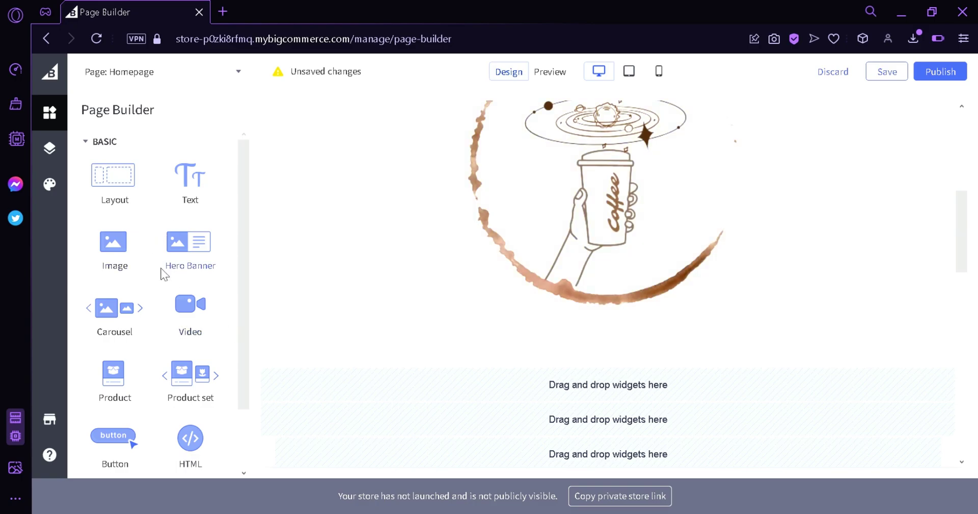
{"action": "scroll", "coordinate": [169, 285], "scroll_direction": "down", "scroll_amount": 2}
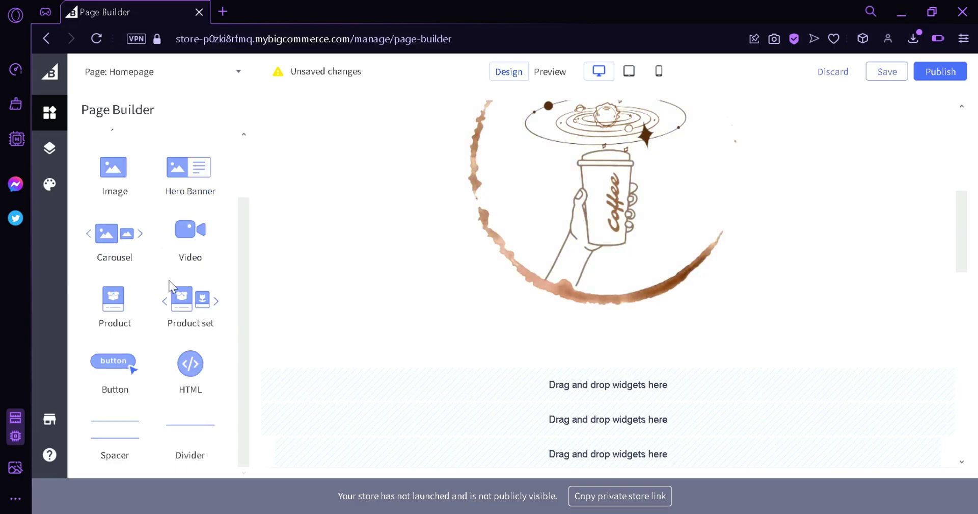
{"action": "scroll", "coordinate": [721, 290], "scroll_direction": "down", "scroll_amount": 6}
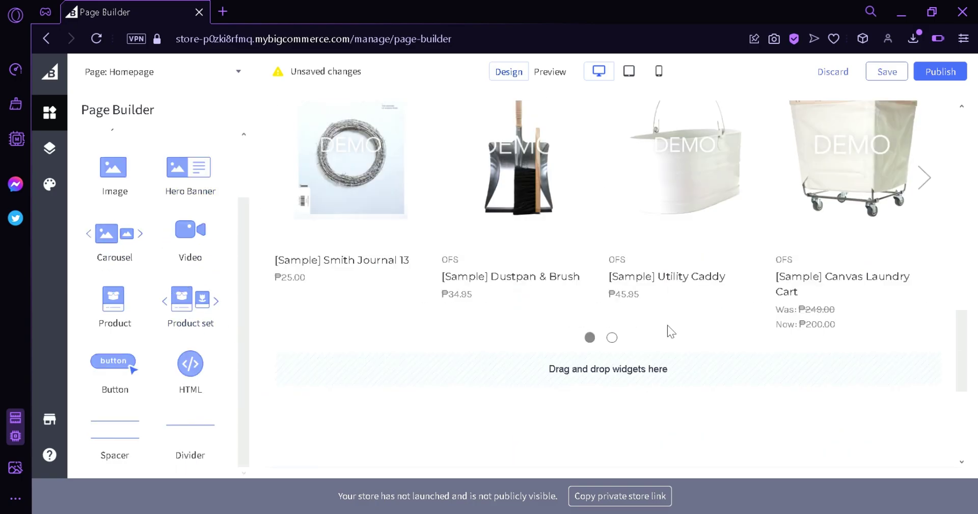
{"action": "scroll", "coordinate": [619, 349], "scroll_direction": "up", "scroll_amount": 5}
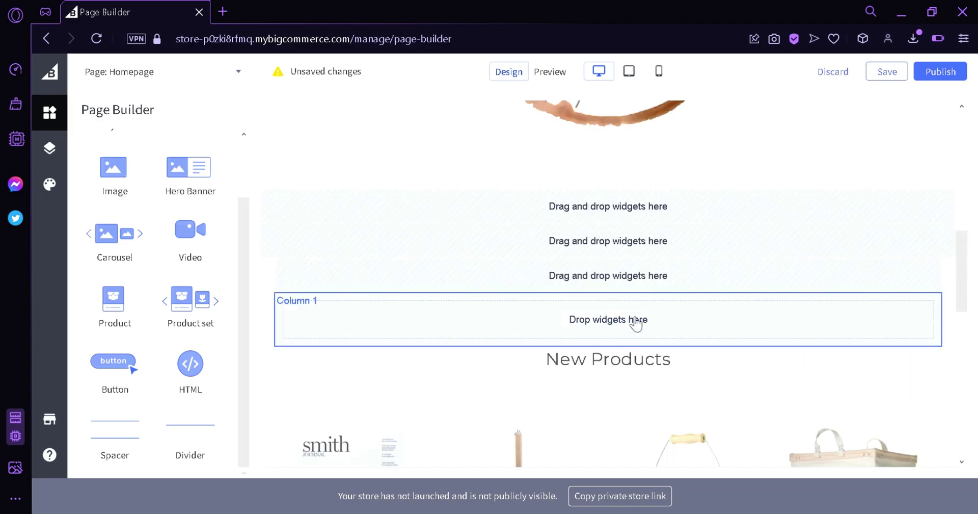
{"action": "scroll", "coordinate": [635, 321], "scroll_direction": "up", "scroll_amount": 3}
{"action": "scroll", "coordinate": [586, 282], "scroll_direction": "up", "scroll_amount": 4}
{"action": "left_click_drag", "start_coordinate": [194, 248], "coordinate": [458, 202]}
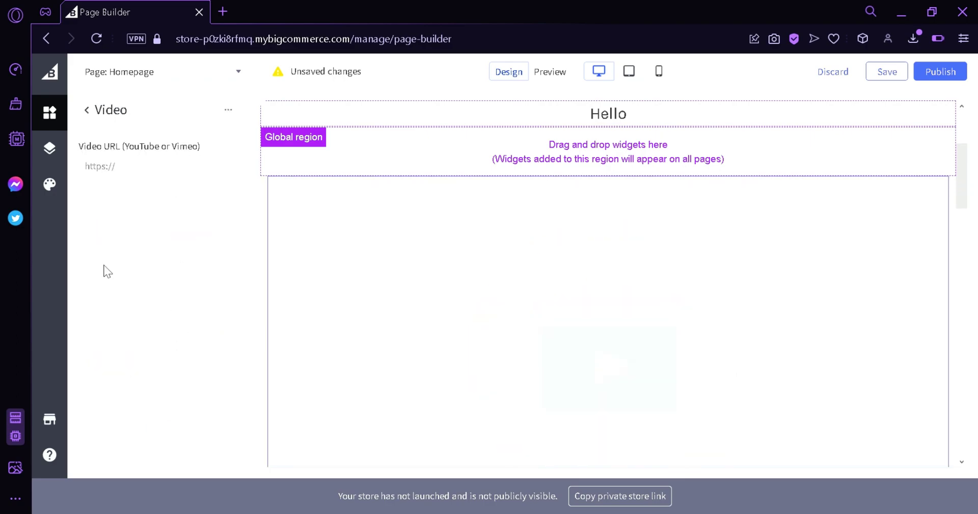
{"action": "mouse_move", "coordinate": [352, 217]}
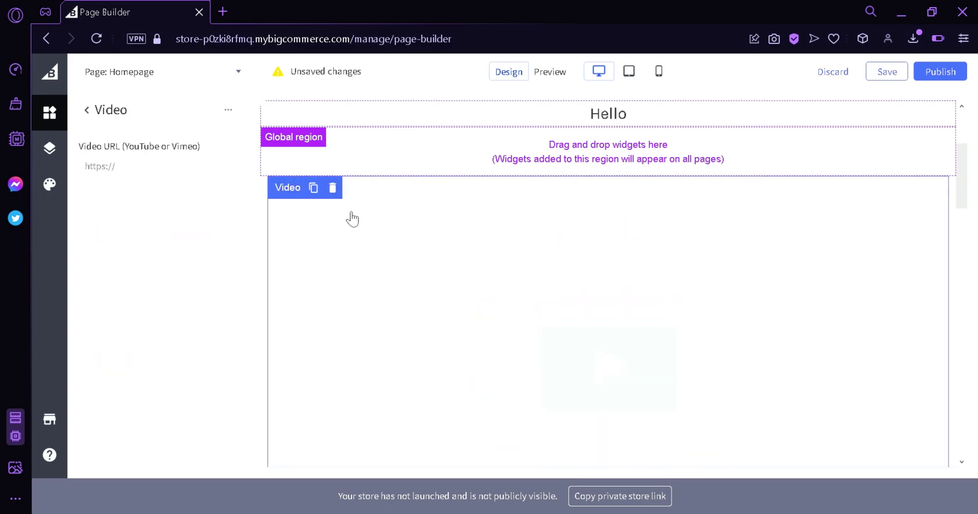
{"action": "left_click", "coordinate": [333, 188]}
{"action": "scroll", "coordinate": [555, 278], "scroll_direction": "down", "scroll_amount": 3}
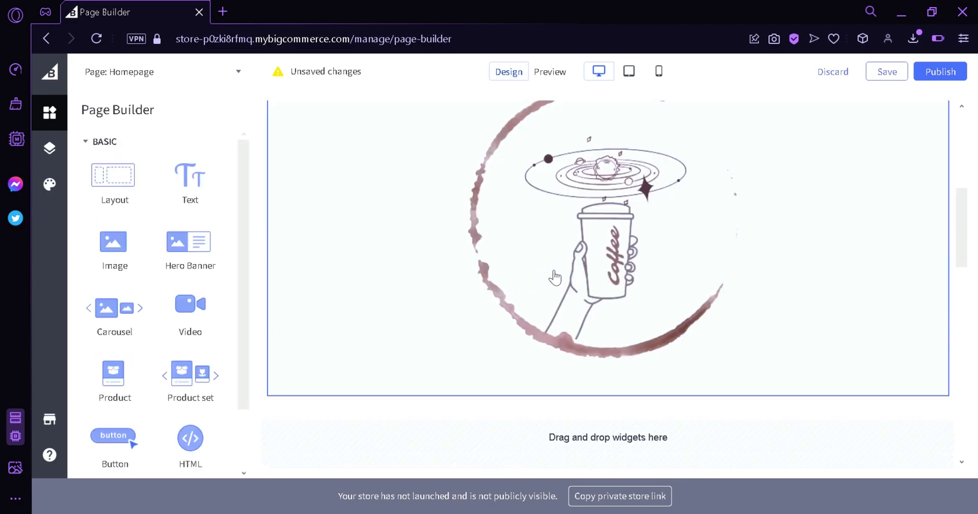
{"action": "scroll", "coordinate": [556, 278], "scroll_direction": "up", "scroll_amount": 3}
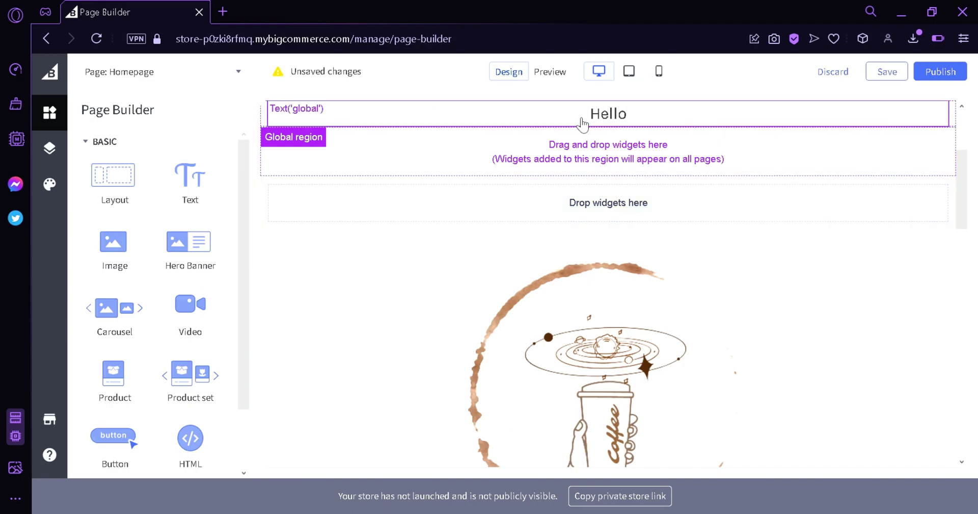
Switch to Preview and view the homepage at tablet width.
{"action": "left_click", "coordinate": [561, 72]}
{"action": "scroll", "coordinate": [703, 219], "scroll_direction": "down", "scroll_amount": 10}
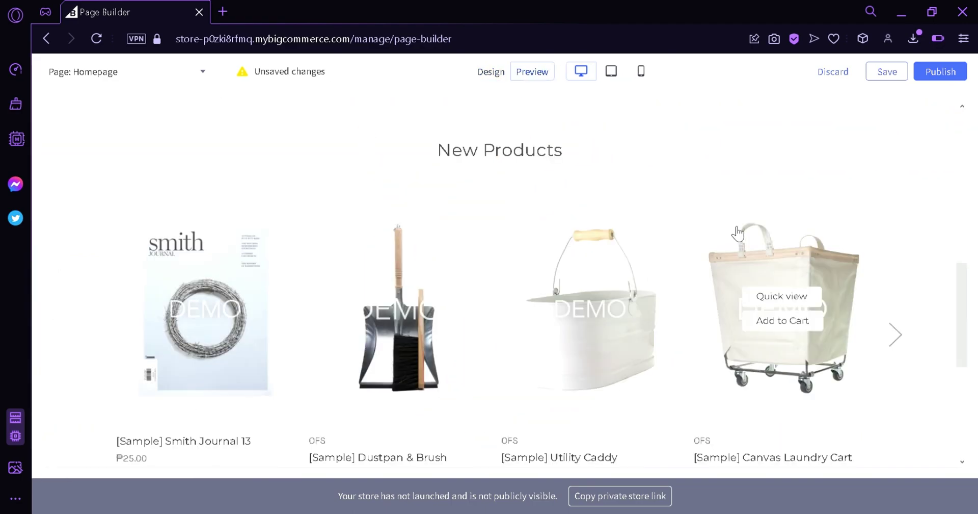
{"action": "scroll", "coordinate": [790, 219], "scroll_direction": "up", "scroll_amount": 10}
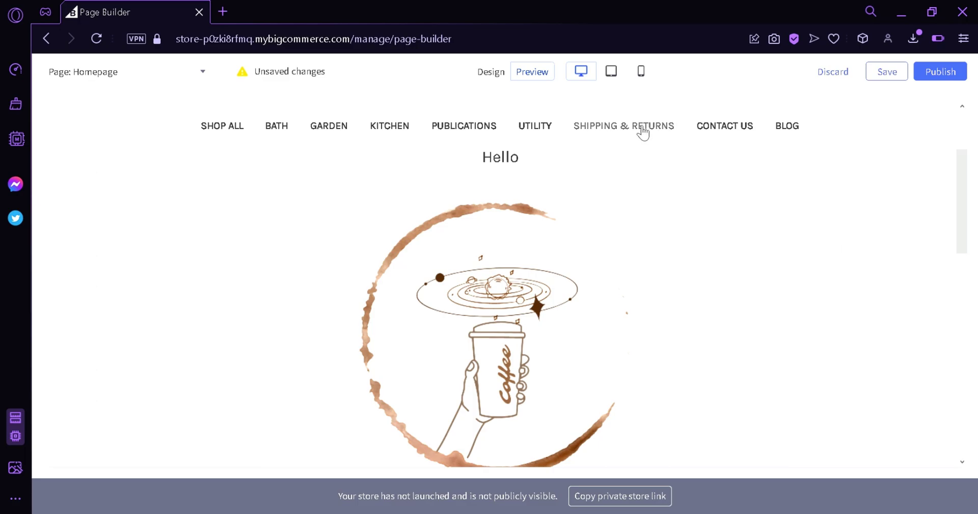
{"action": "left_click", "coordinate": [611, 74]}
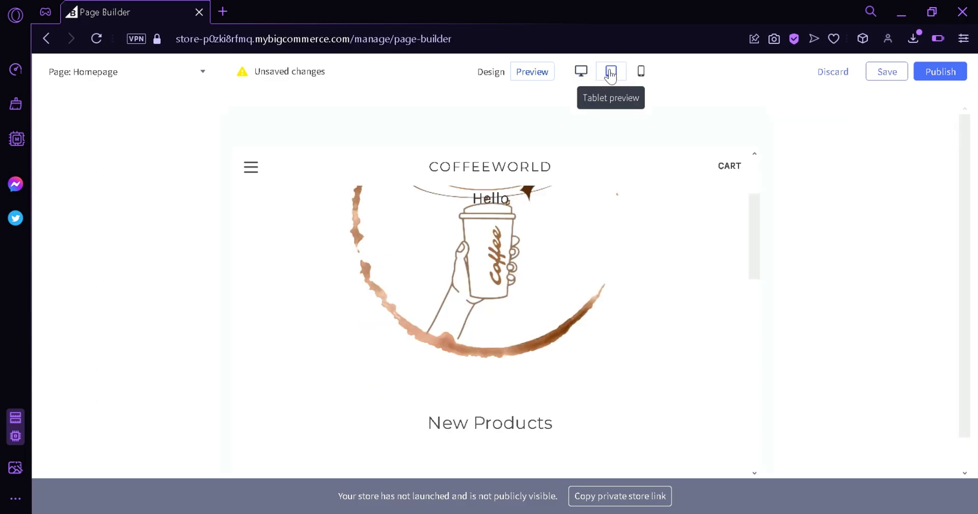
{"action": "scroll", "coordinate": [652, 272], "scroll_direction": "down", "scroll_amount": 3}
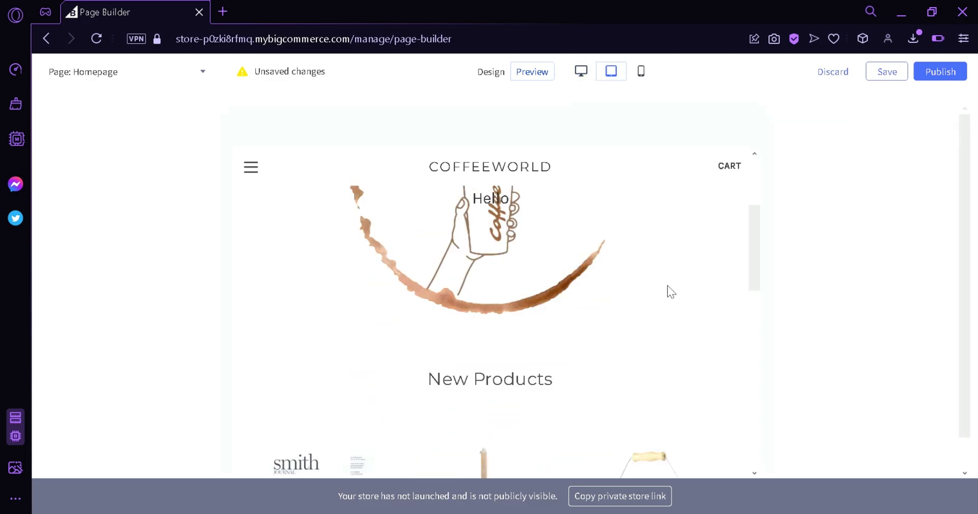
{"action": "scroll", "coordinate": [677, 287], "scroll_direction": "down", "scroll_amount": 5}
{"action": "scroll", "coordinate": [740, 302], "scroll_direction": "down", "scroll_amount": 3}
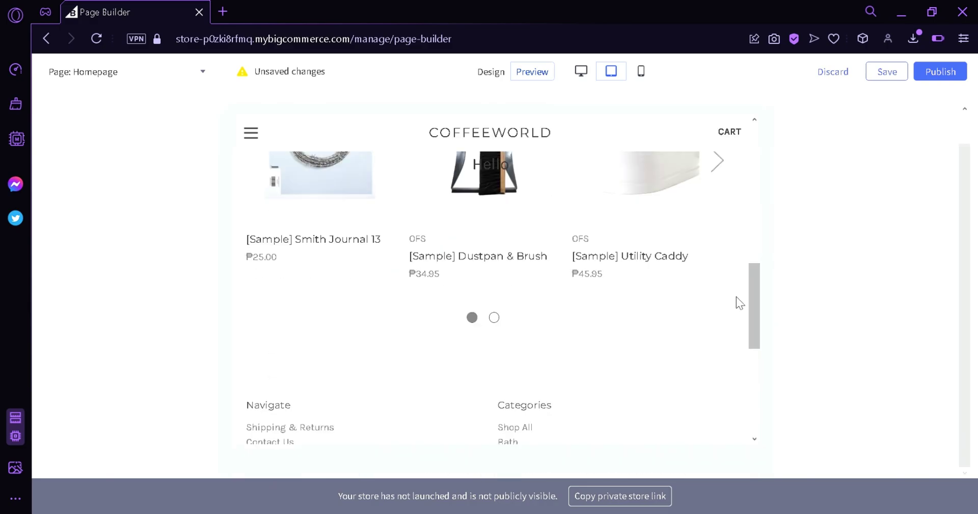
{"action": "scroll", "coordinate": [632, 286], "scroll_direction": "up", "scroll_amount": 10}
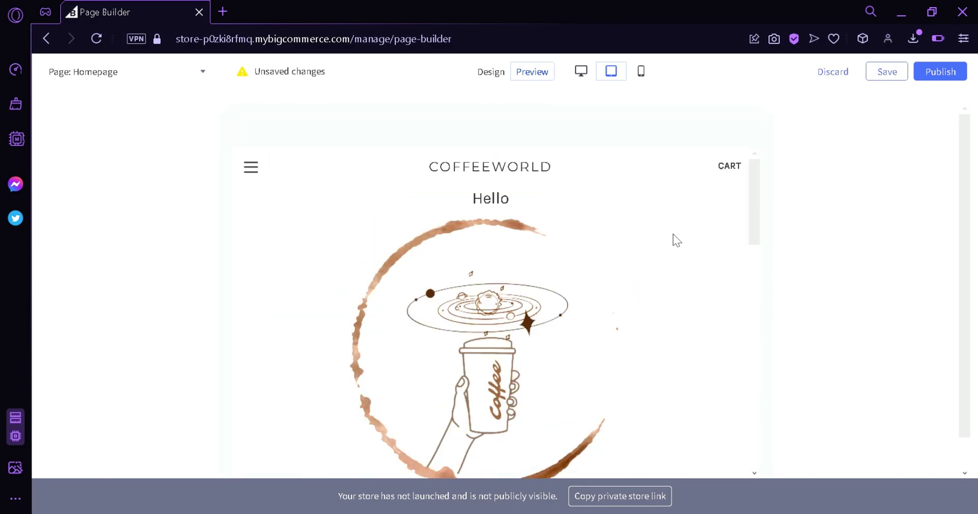
Preview the homepage at mobile width, then return to the desktop preview.
{"action": "left_click", "coordinate": [643, 72]}
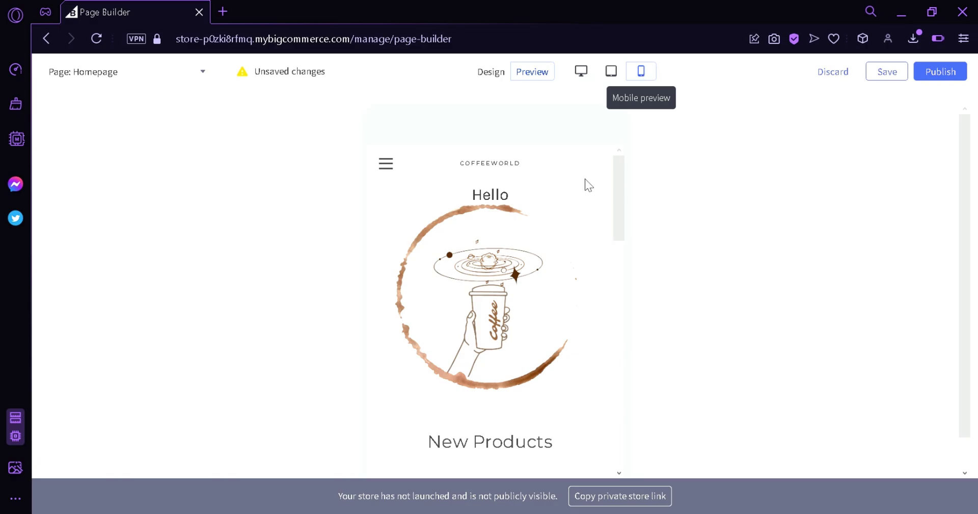
{"action": "scroll", "coordinate": [596, 212], "scroll_direction": "down", "scroll_amount": 10}
{"action": "scroll", "coordinate": [597, 209], "scroll_direction": "up", "scroll_amount": 10}
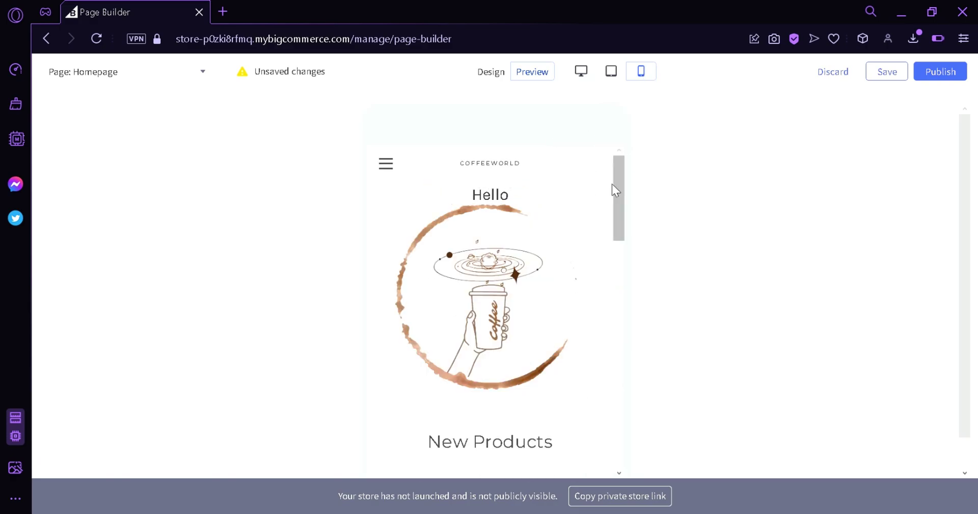
{"action": "left_click", "coordinate": [577, 71]}
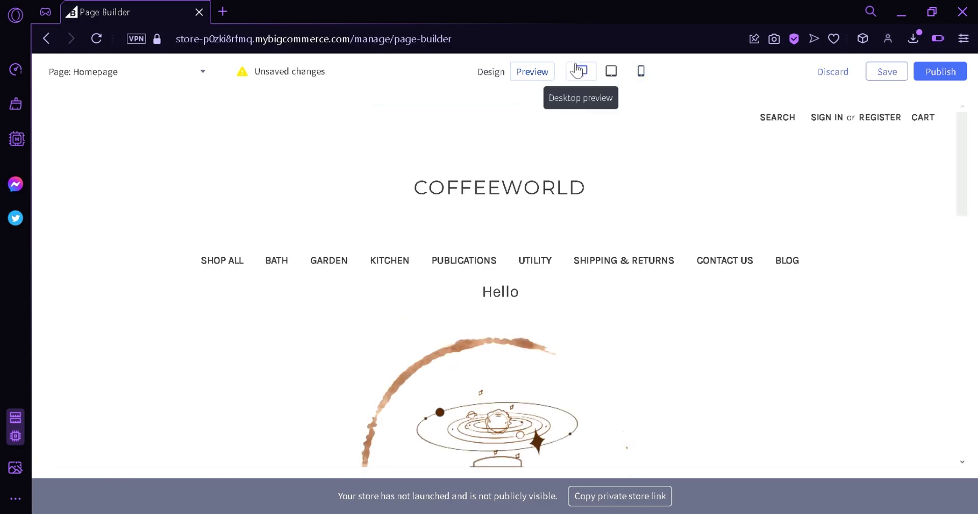
{"action": "scroll", "coordinate": [578, 117], "scroll_direction": "down", "scroll_amount": 3}
Return to Design mode and show the Cornerstone theme's Theme Styles settings.
{"action": "left_click", "coordinate": [491, 74]}
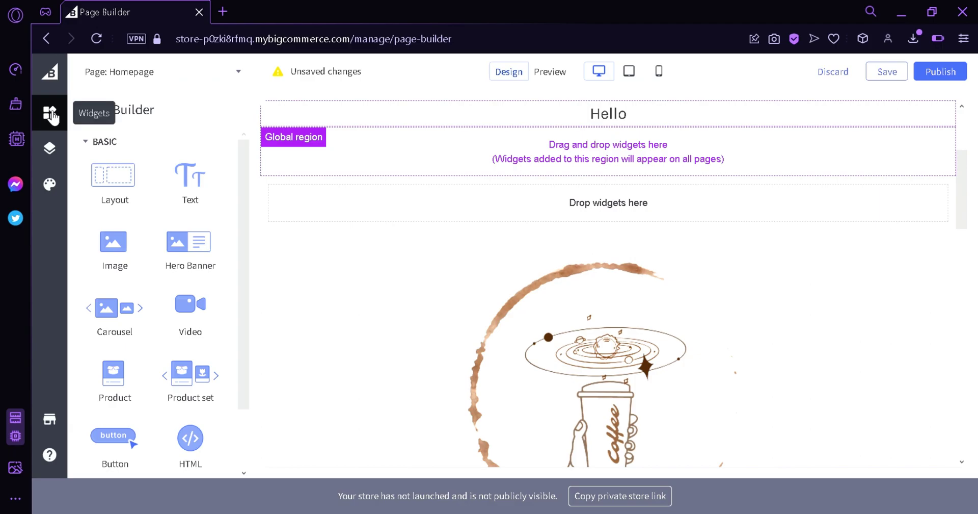
{"action": "scroll", "coordinate": [559, 264], "scroll_direction": "down", "scroll_amount": 5}
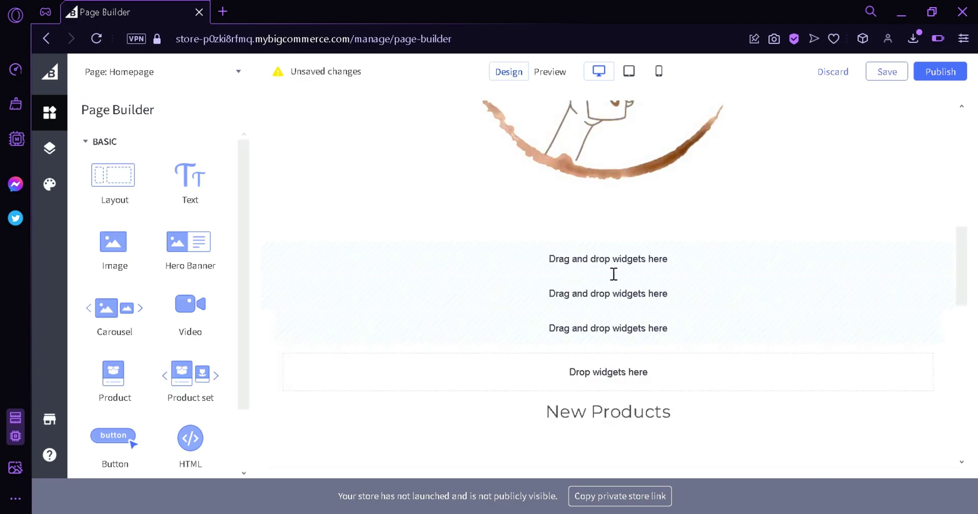
{"action": "scroll", "coordinate": [617, 278], "scroll_direction": "up", "scroll_amount": 3}
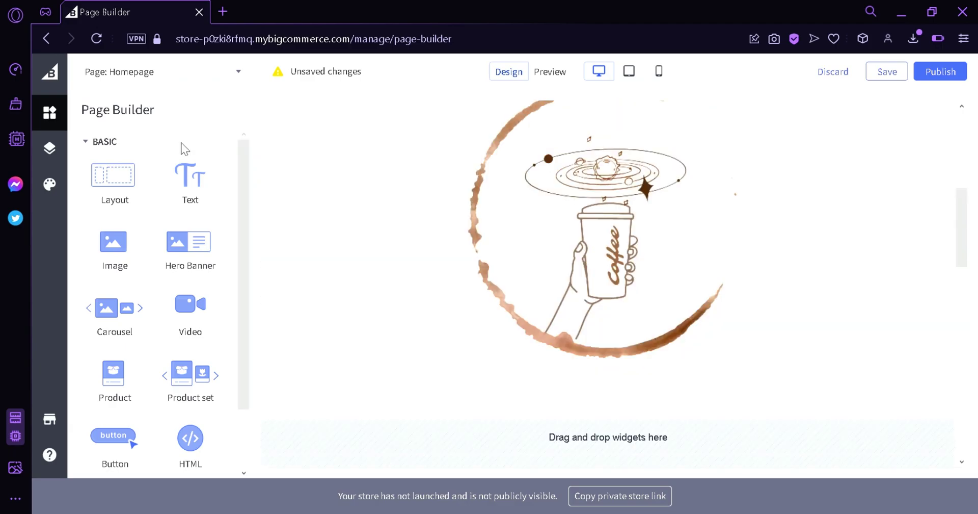
{"action": "left_click", "coordinate": [58, 186]}
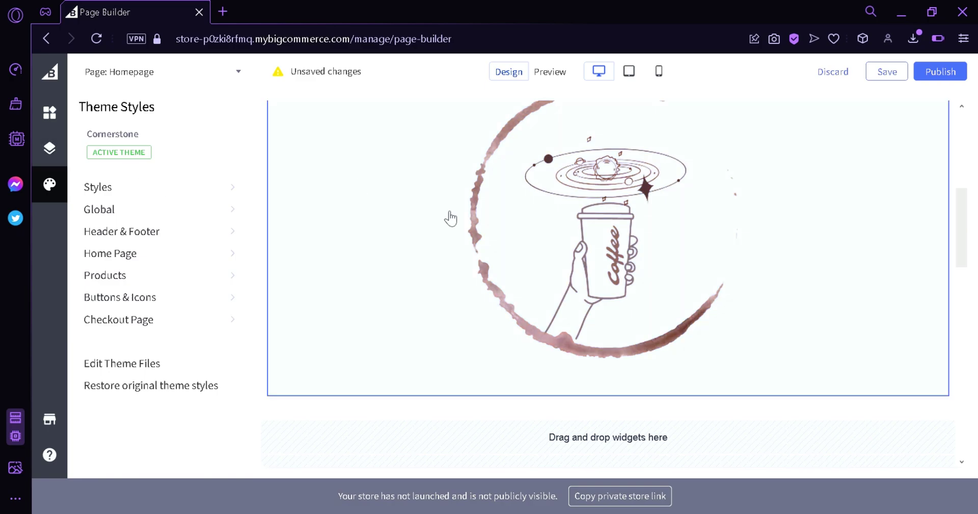
{"action": "scroll", "coordinate": [567, 258], "scroll_direction": "up", "scroll_amount": 3}
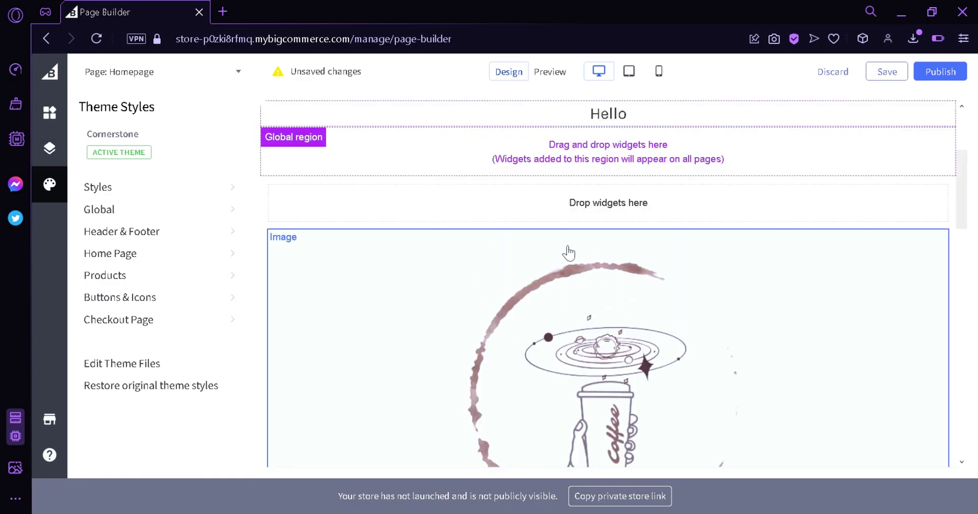
{"action": "scroll", "coordinate": [606, 277], "scroll_direction": "up", "scroll_amount": 3}
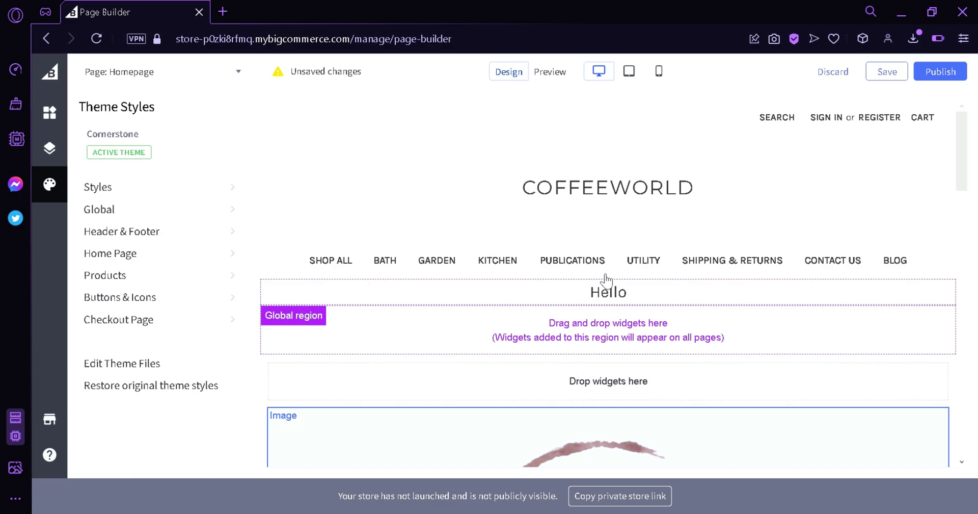